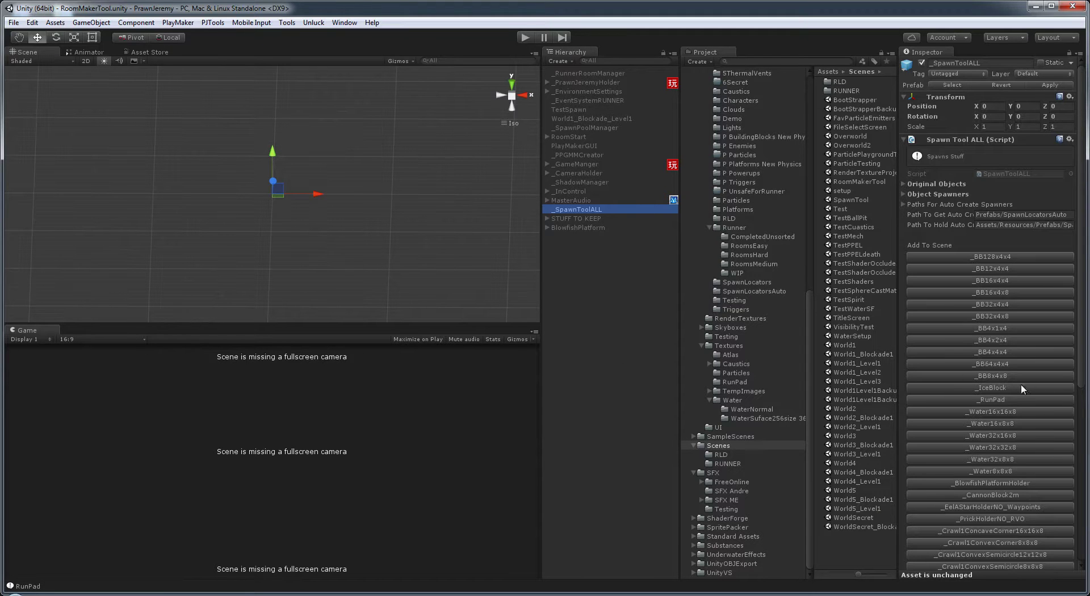
# - Reselect the _SpawnToolALL object and scroll through its spawn tool settings in the Inspector
pyautogui.scroll(-5, 1009, 390)
pyautogui.scroll(5, 992, 375)
pyautogui.click(636, 298)
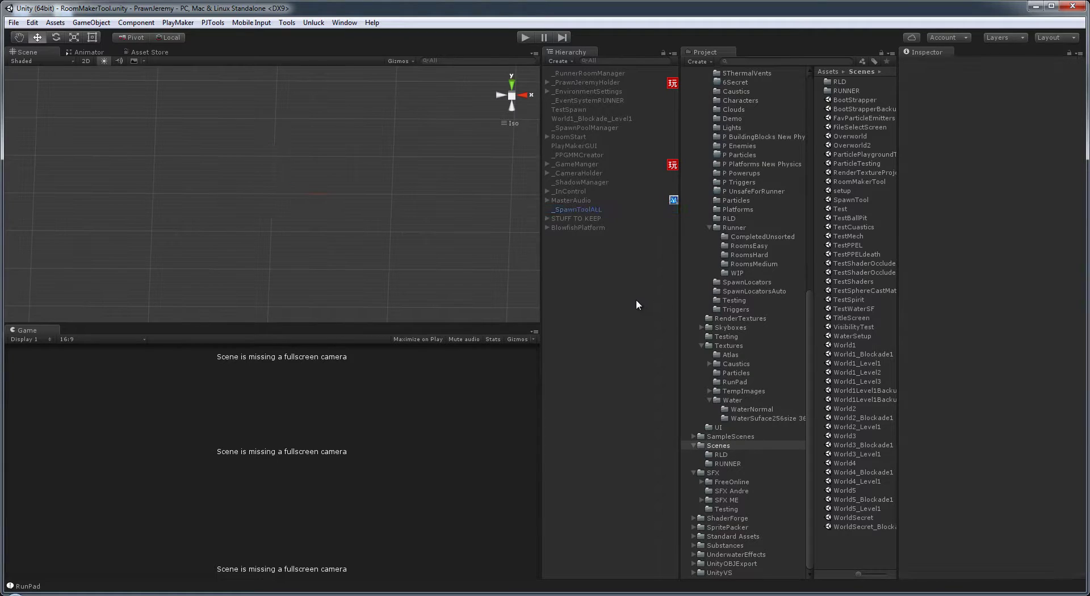
pyautogui.click(582, 210)
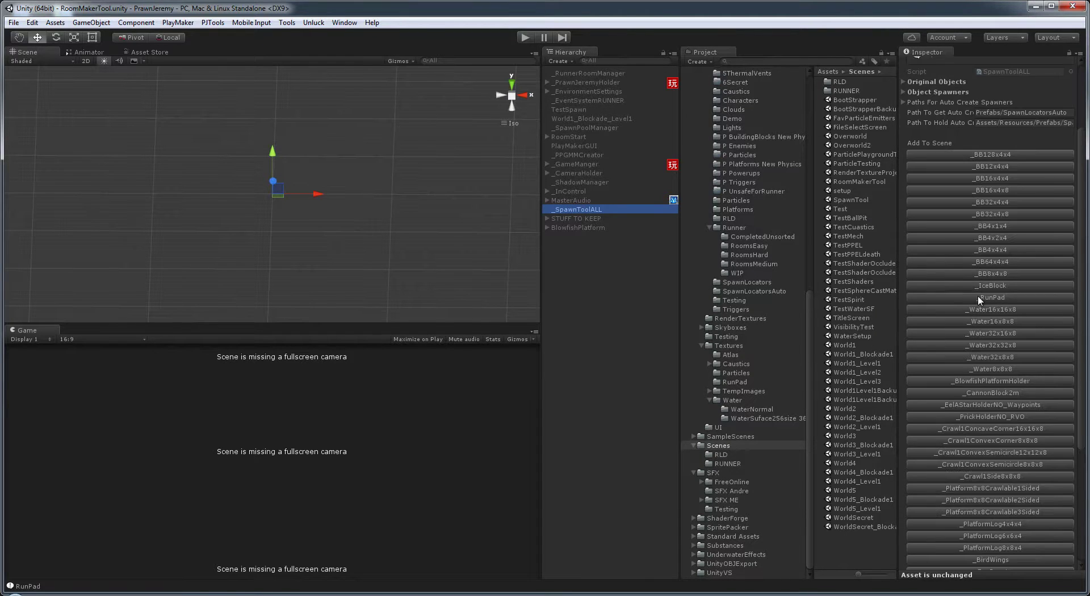
pyautogui.scroll(-3, 989, 274)
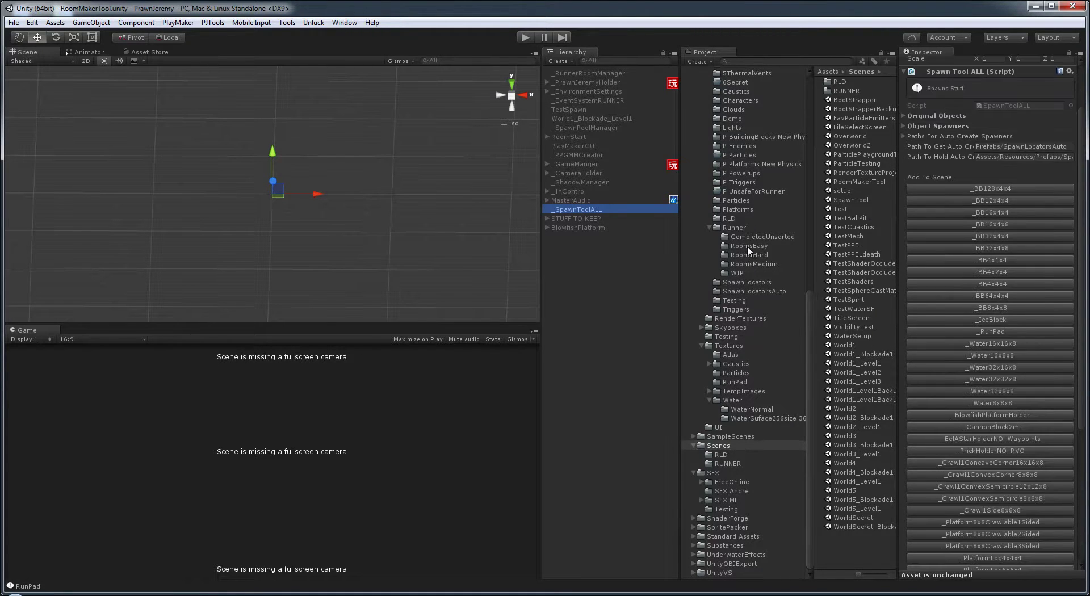
pyautogui.scroll(3, 759, 238)
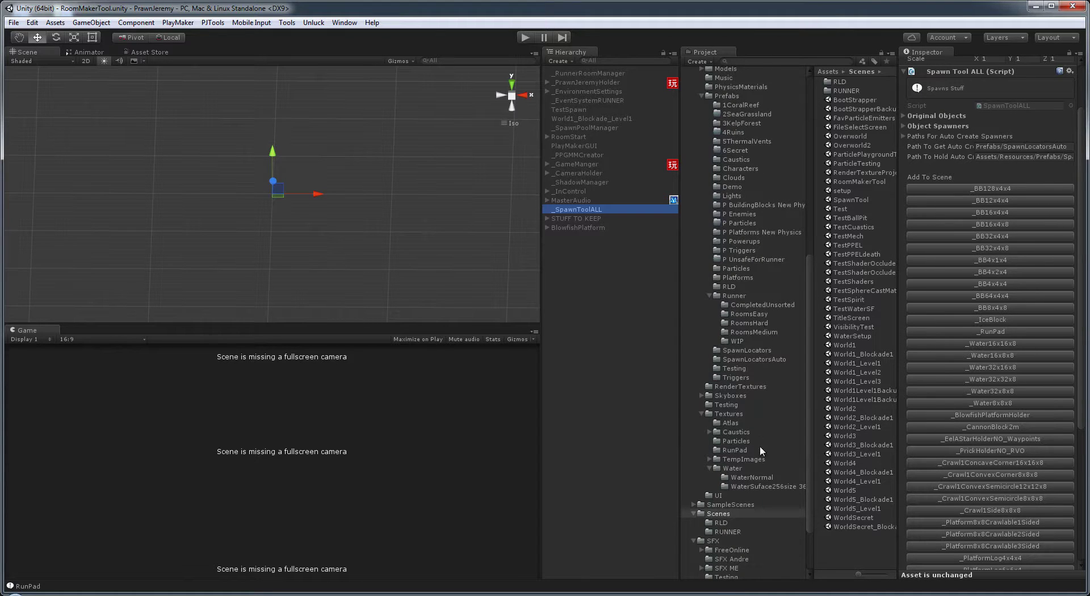
pyautogui.scroll(-3, 758, 440)
pyautogui.scroll(6, 758, 440)
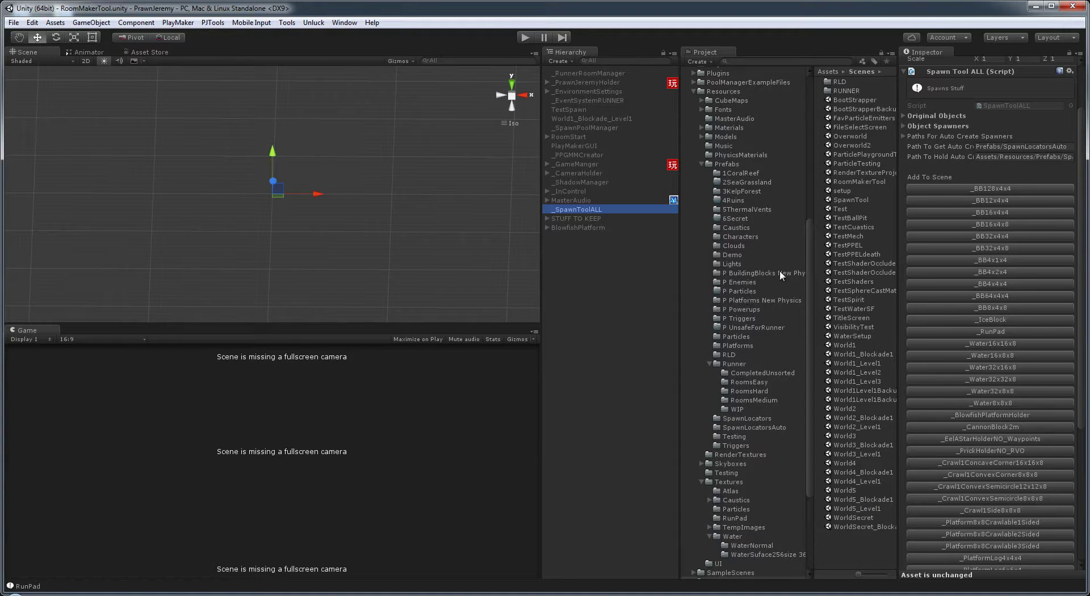
pyautogui.scroll(-8, 957, 207)
pyautogui.scroll(8, 987, 338)
pyautogui.scroll(-8, 991, 335)
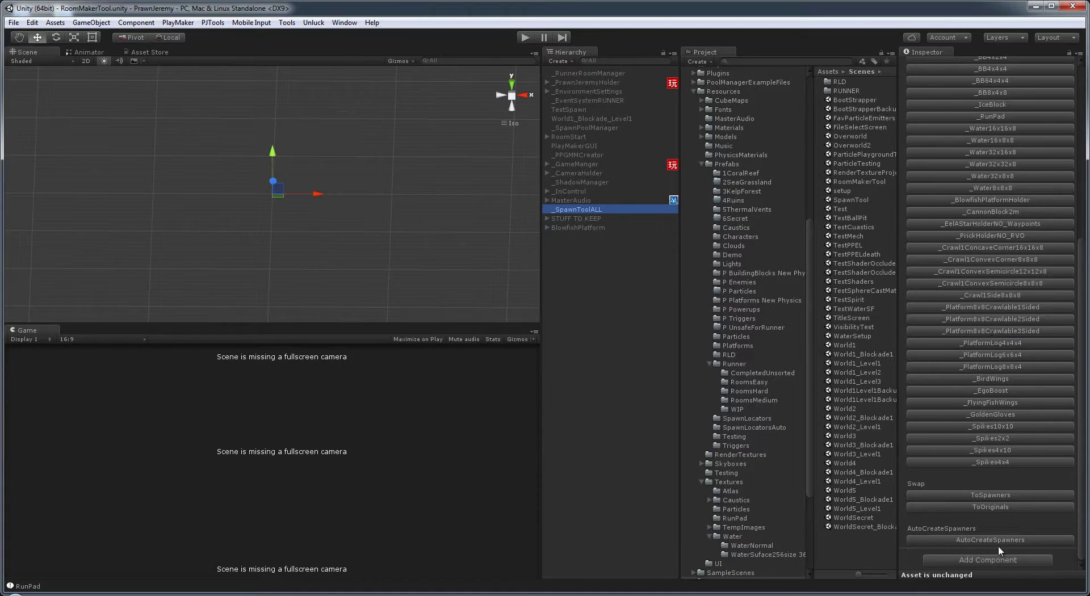
pyautogui.scroll(10, 1007, 540)
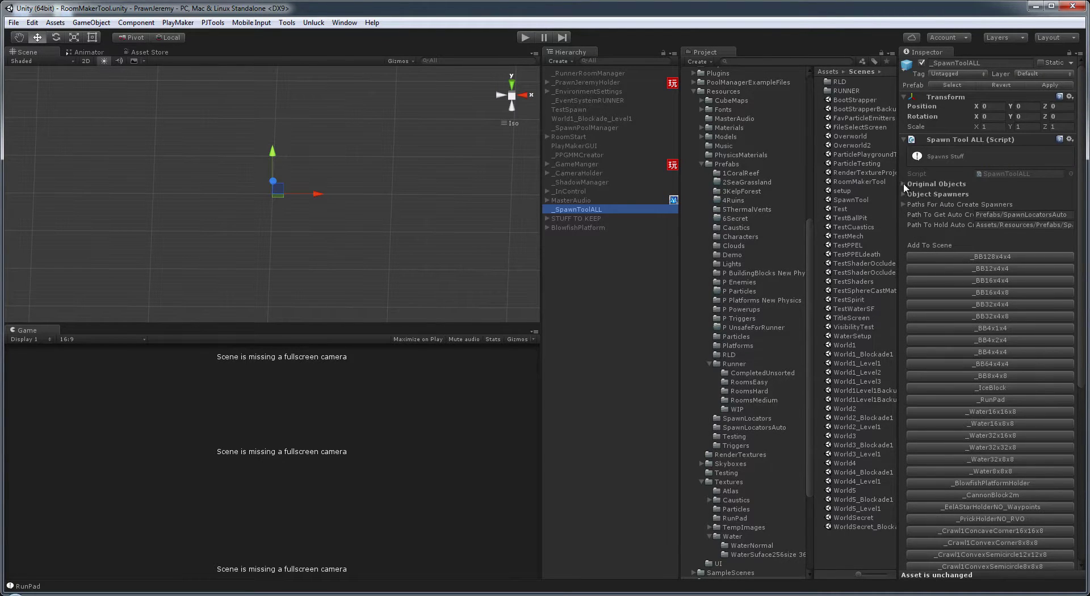
# - Review the Original Objects, Object Spawners and Paths For Auto Create Spawners lists
pyautogui.click(903, 184)
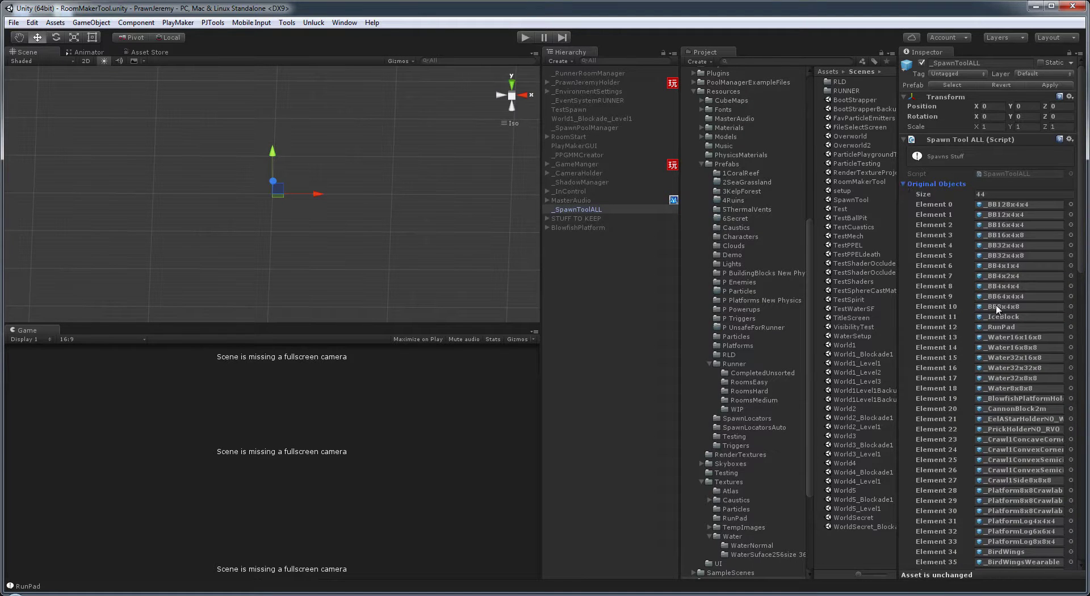
pyautogui.scroll(-5, 1001, 347)
pyautogui.scroll(5, 1002, 349)
pyautogui.click(904, 184)
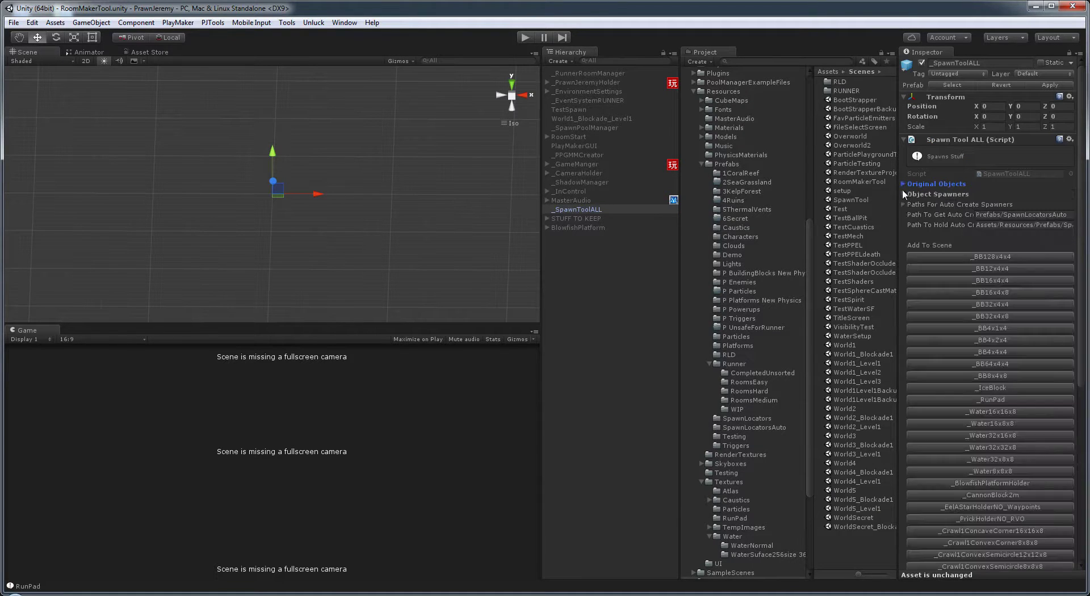
pyautogui.click(904, 194)
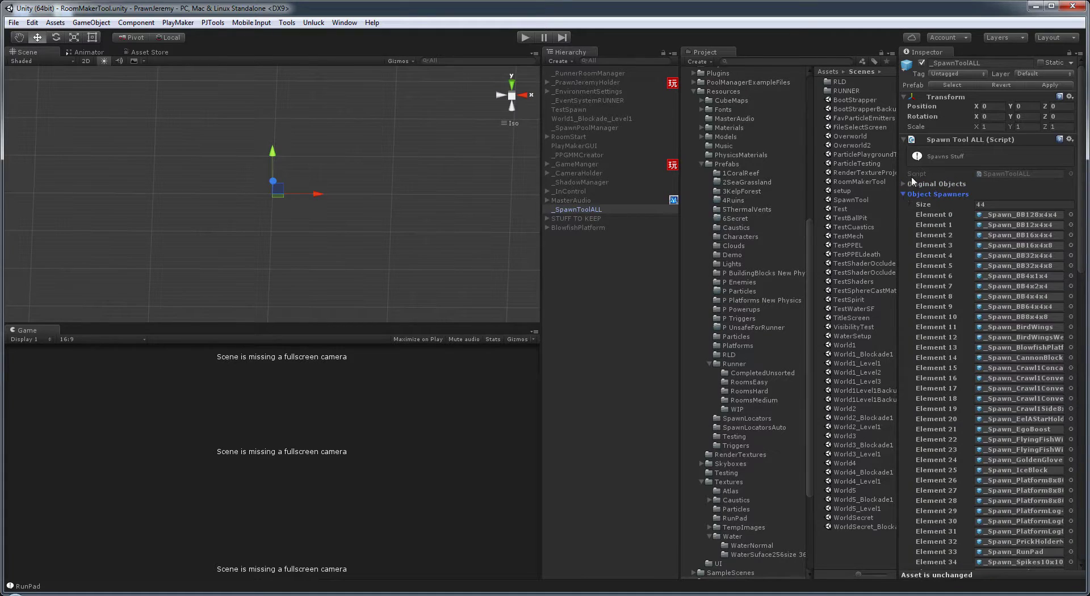
pyautogui.click(904, 194)
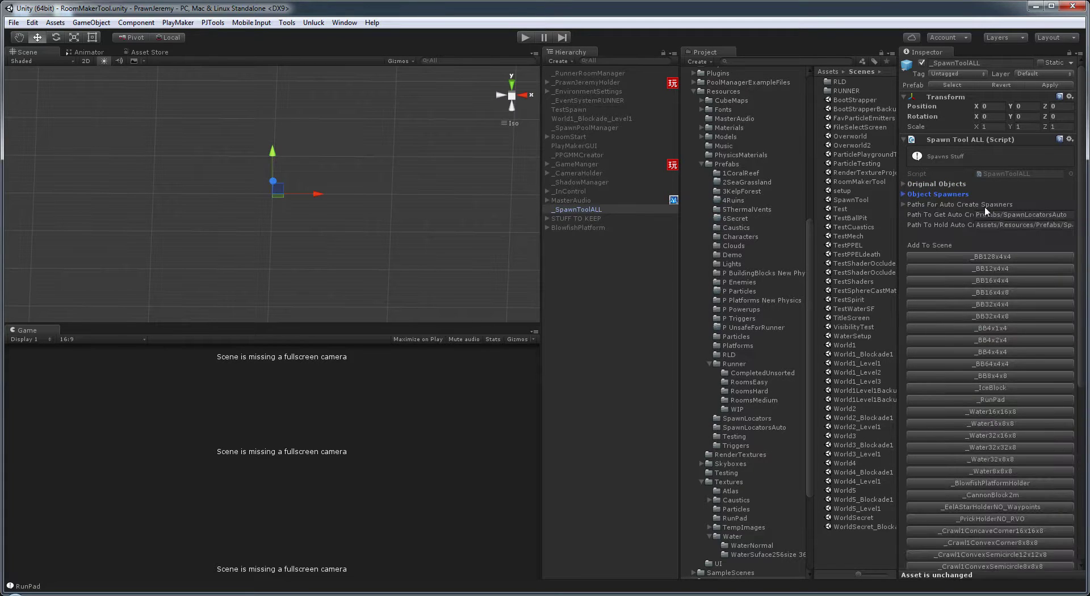
pyautogui.click(903, 205)
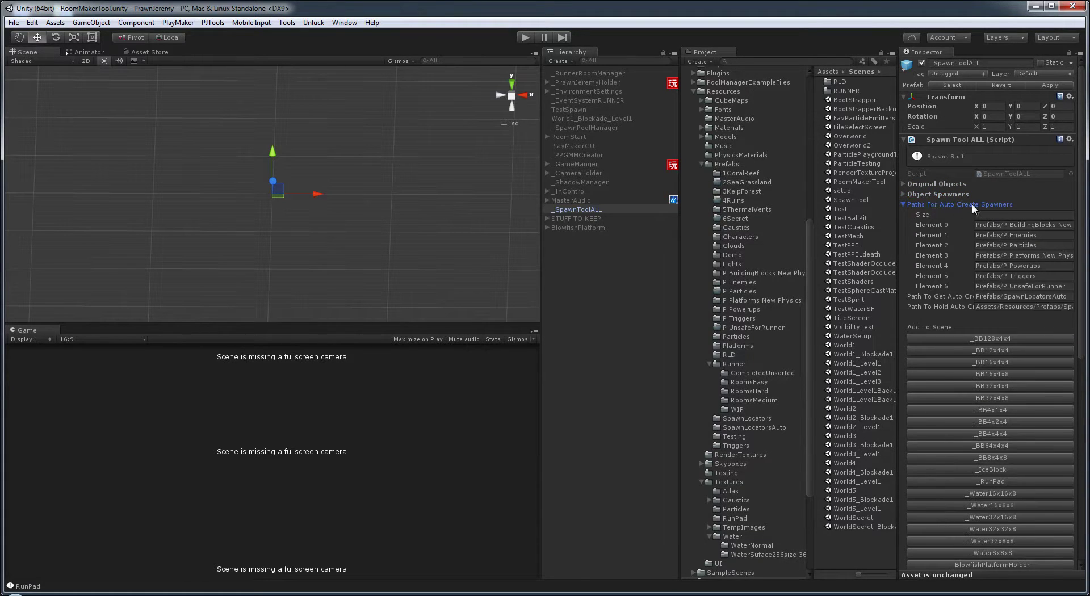
pyautogui.click(904, 204)
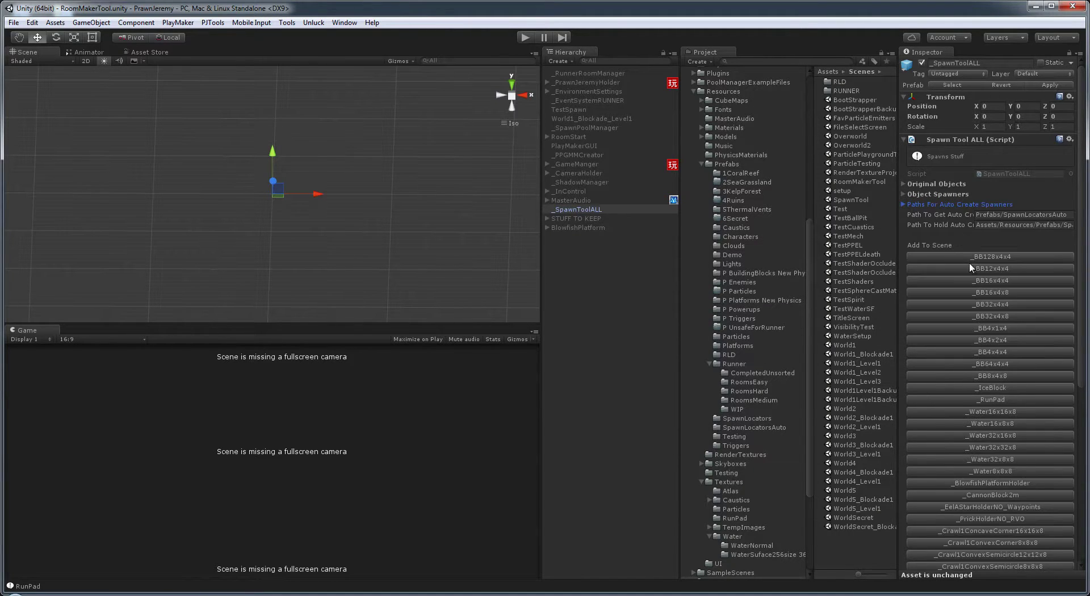
pyautogui.scroll(-5, 1009, 263)
pyautogui.scroll(-5, 1011, 261)
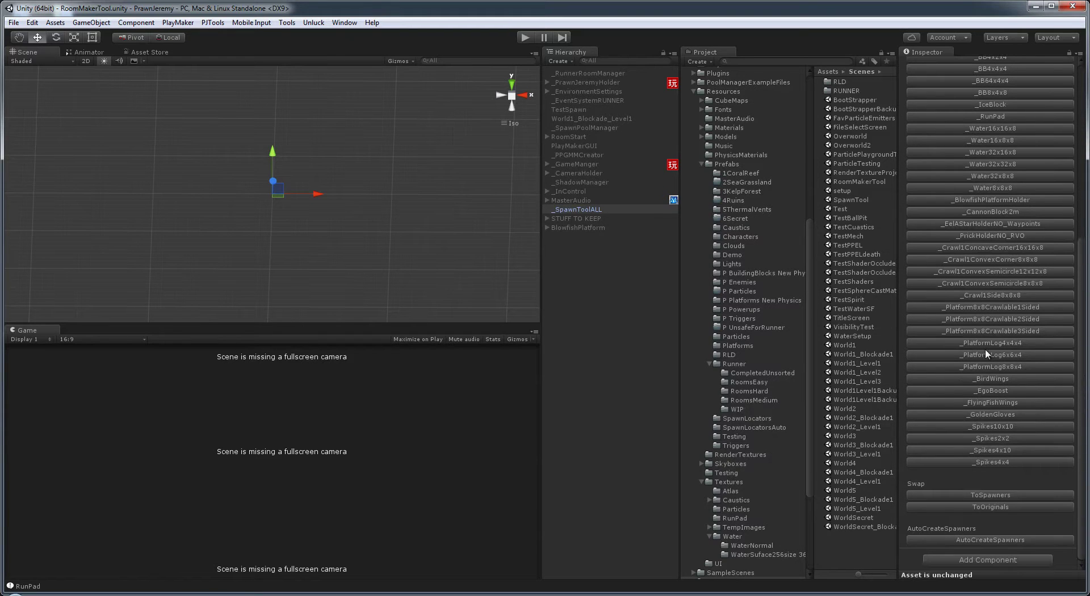
# - Convert the originals into spawners with ToSpawners and browse the CompletedUnsorted prefab folder
pyautogui.click(958, 493)
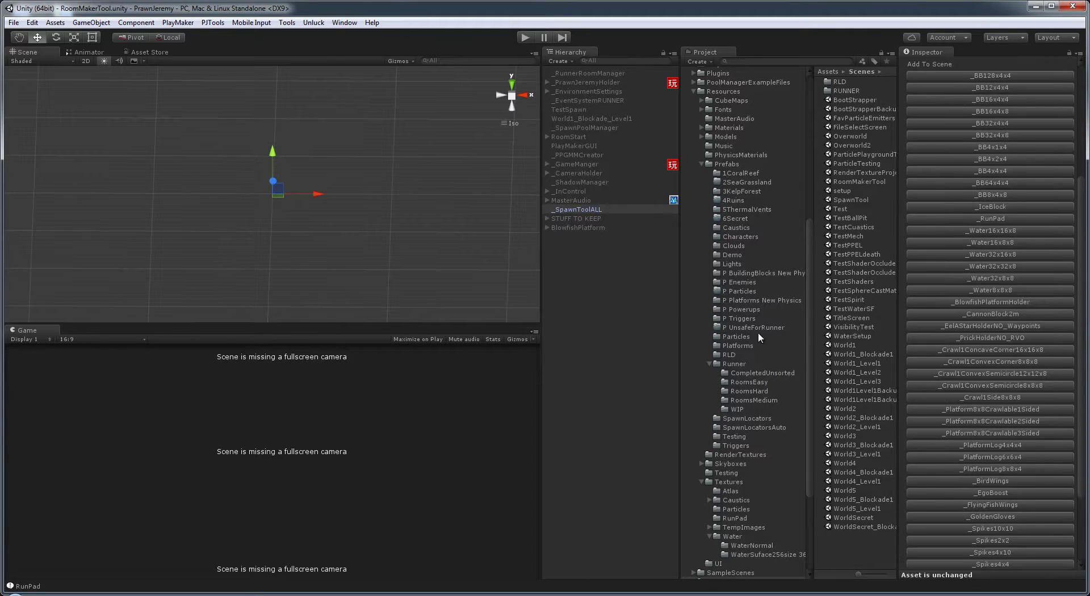
pyautogui.click(764, 374)
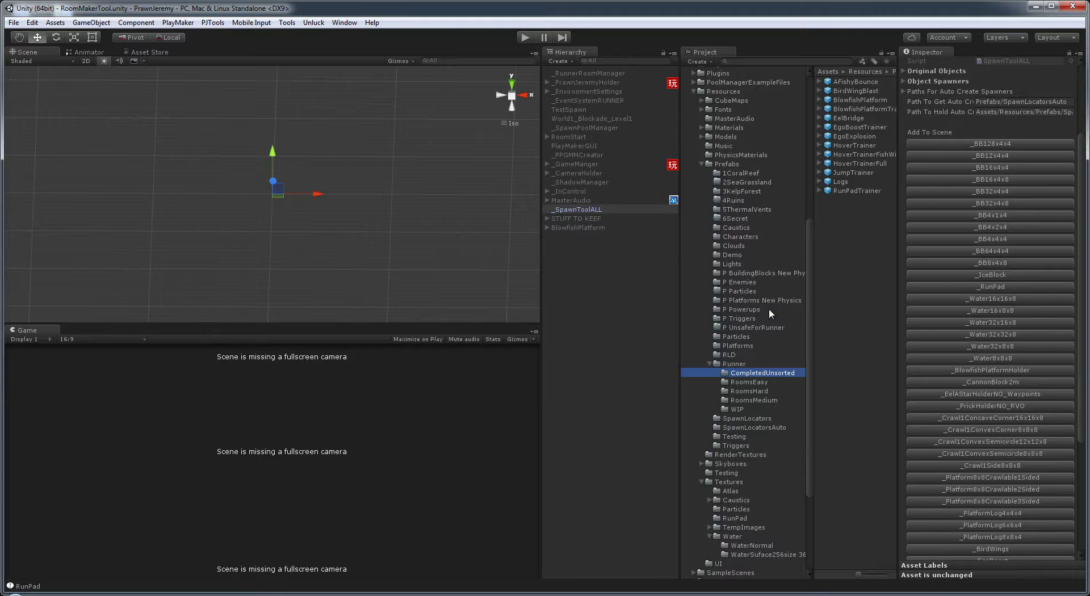
pyautogui.scroll(3, 736, 254)
pyautogui.scroll(-3, 737, 254)
pyautogui.scroll(3, 741, 244)
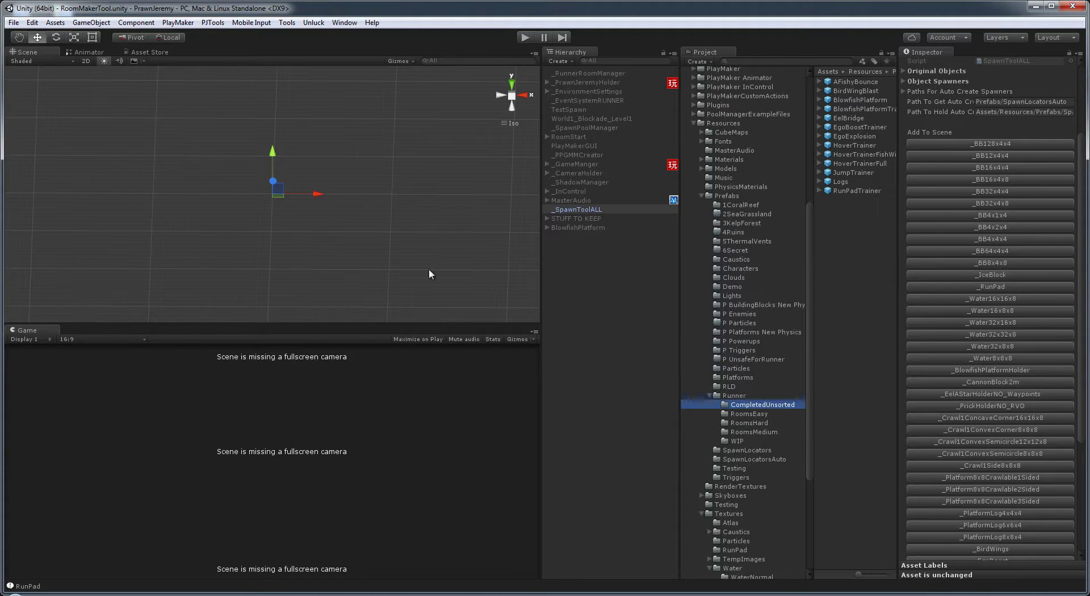
# - Add _BB128x4x4 and _BB12x4x4 blocks, parenting _BB12x4x4(Clone) under _BB128x4x4(Clone)
pyautogui.click(990, 144)
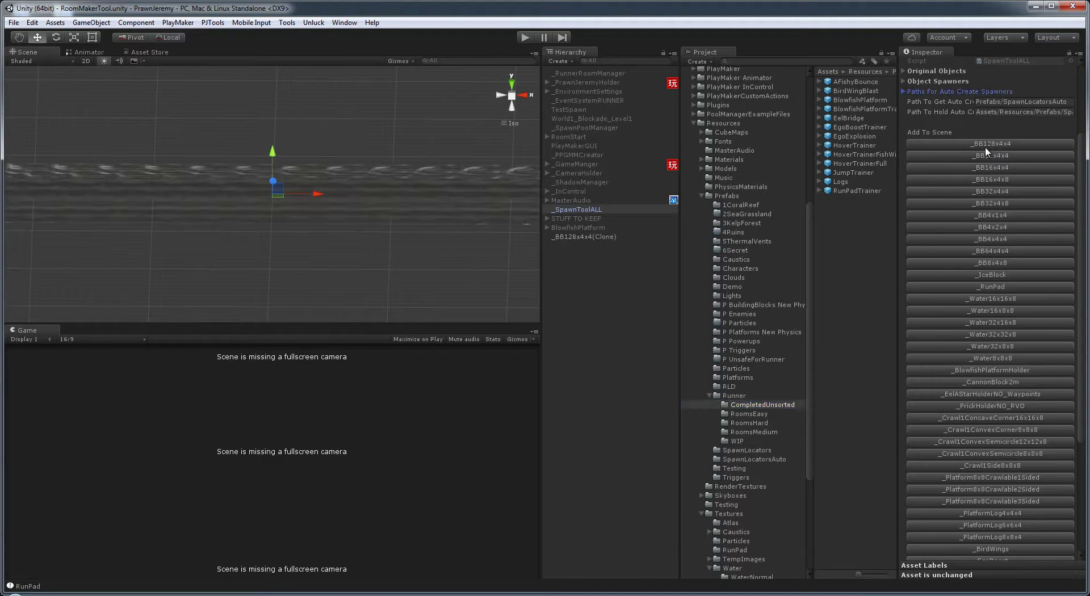
pyautogui.click(987, 155)
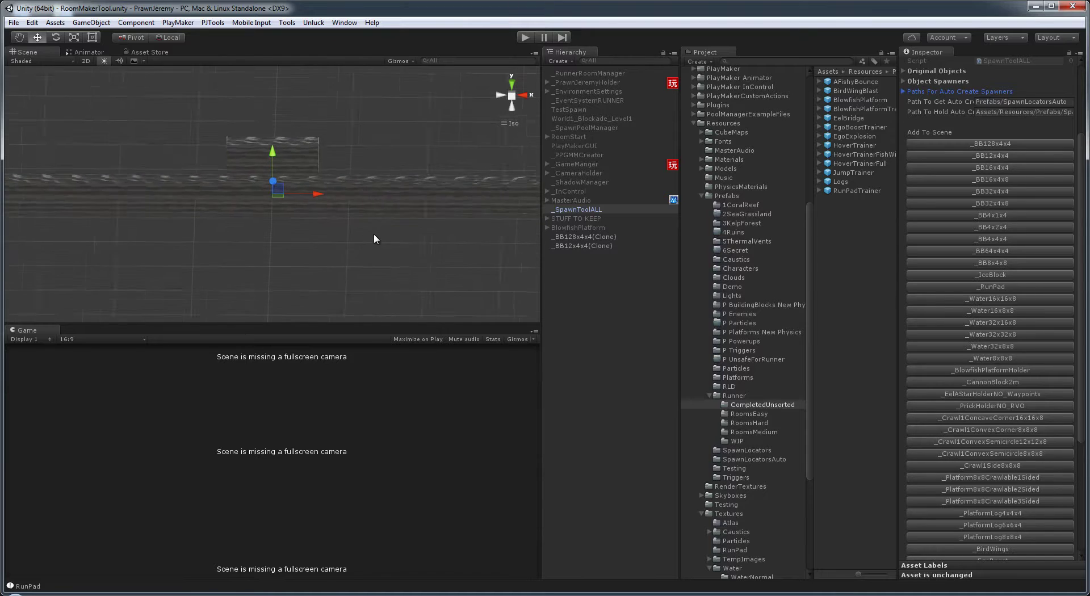
pyautogui.moveTo(579, 246)
pyautogui.mouseDown()
pyautogui.moveTo(582, 260)
pyautogui.moveTo(592, 239)
pyautogui.mouseUp()
# - Select the parent and child block clones in turn, then bring up the parent's context menu
pyautogui.click(585, 237)
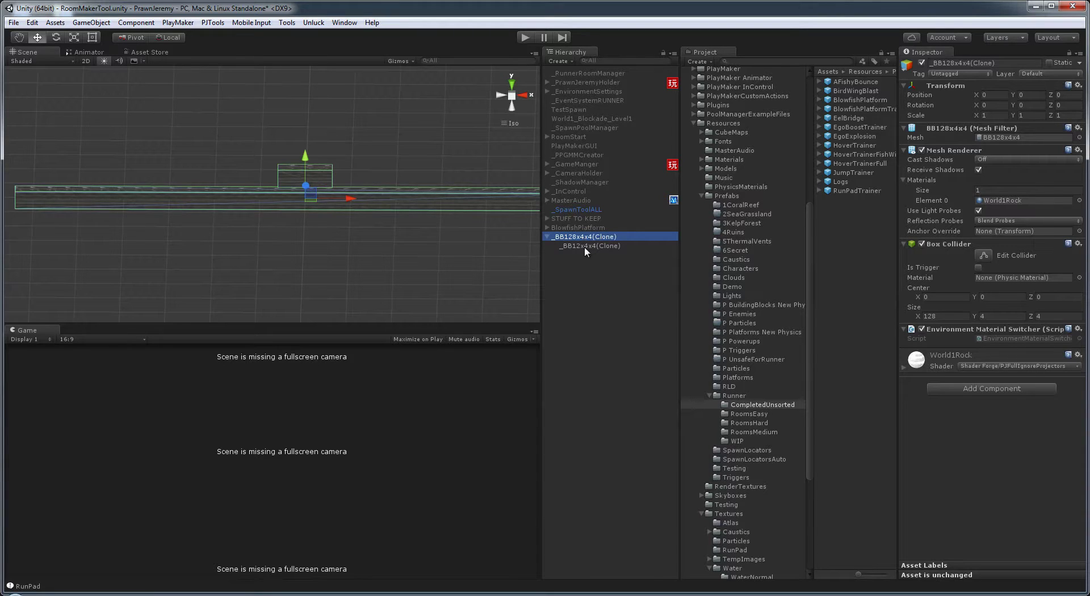
pyautogui.click(584, 246)
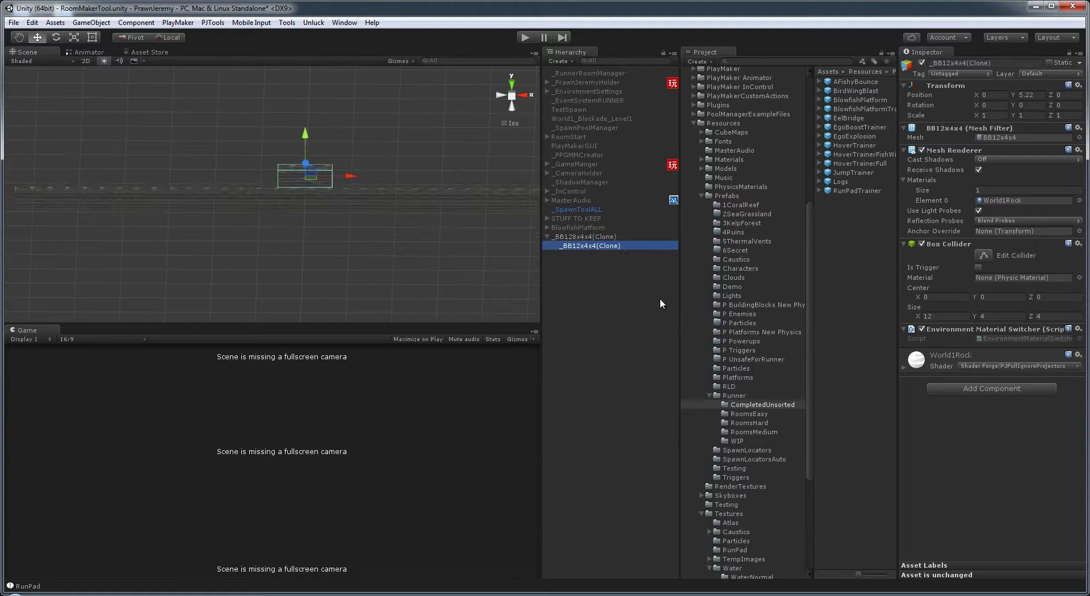
pyautogui.click(588, 238)
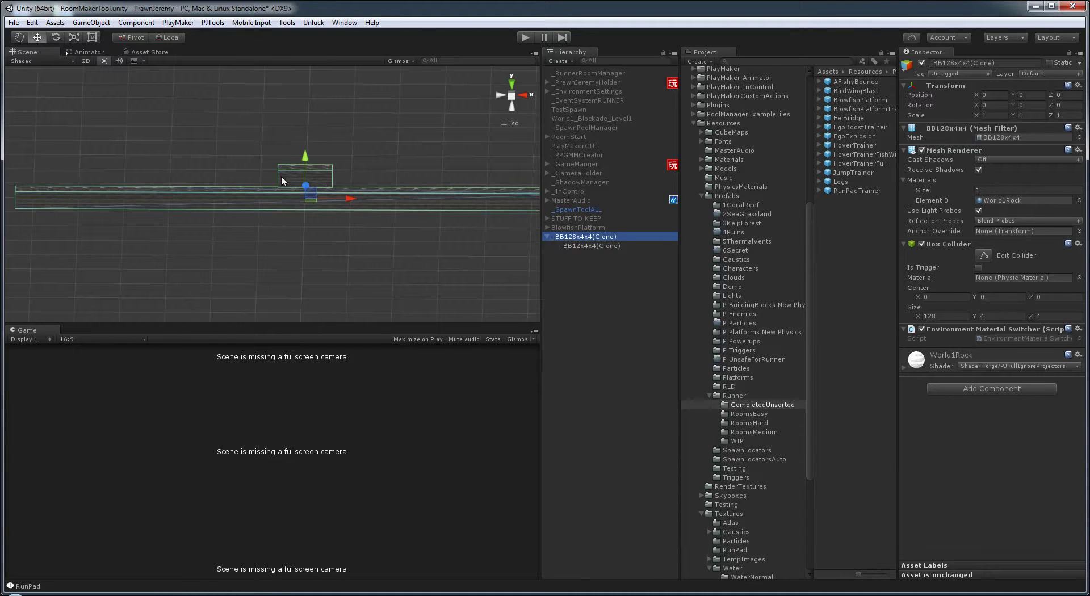
pyautogui.click(590, 248)
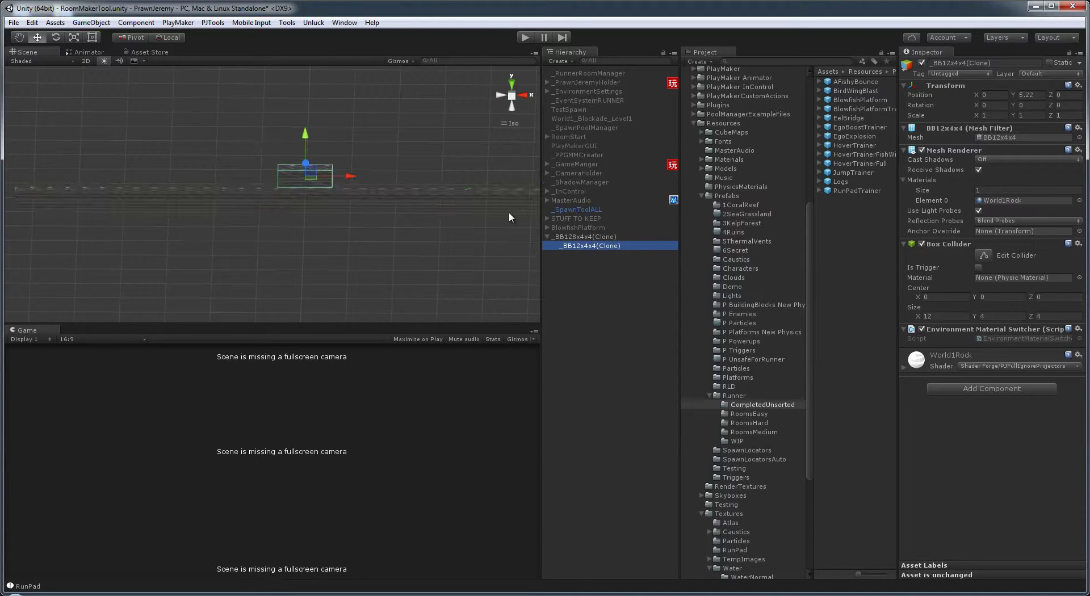
pyautogui.rightClick(599, 240)
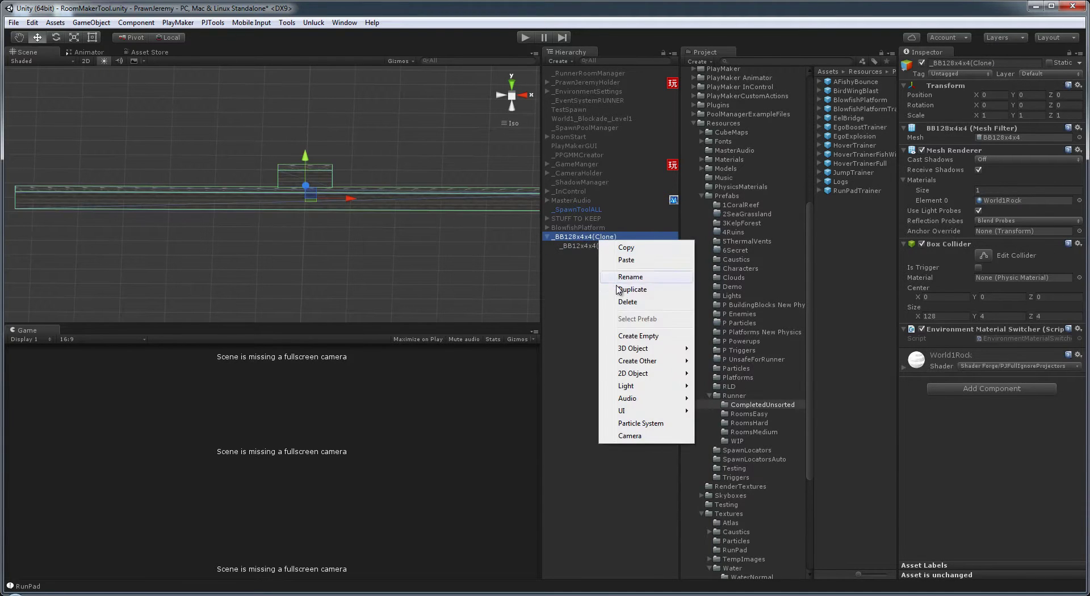
# - Delete _BB128x4x4(Clone) with its child and reselect _SpawnToolALL to review its Inspector
pyautogui.click(610, 299)
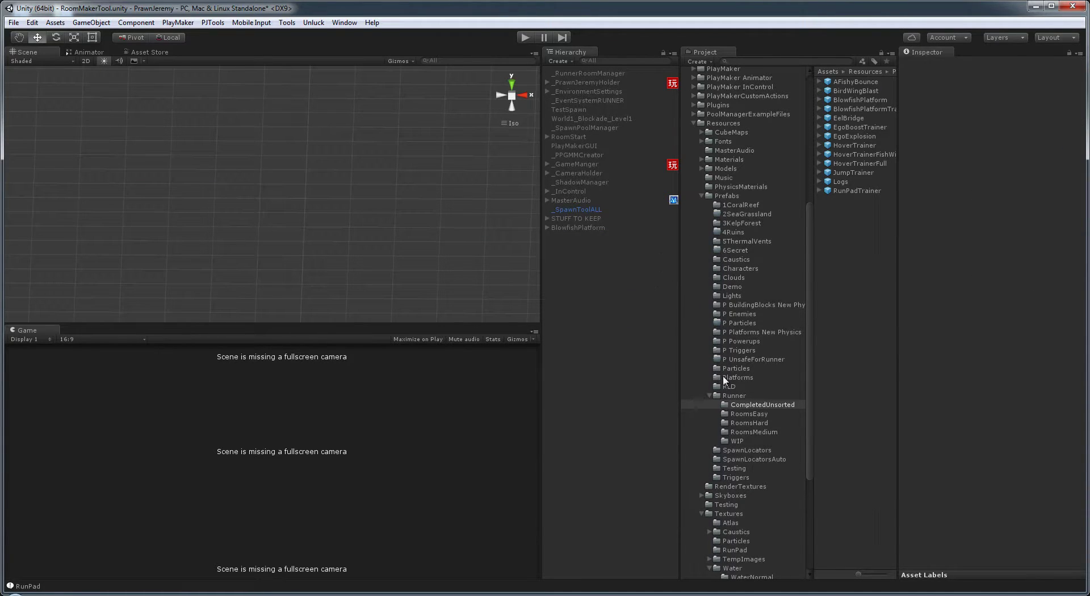
pyautogui.scroll(-3, 723, 376)
pyautogui.click(580, 209)
pyautogui.scroll(-5, 1035, 290)
pyautogui.scroll(-5, 988, 326)
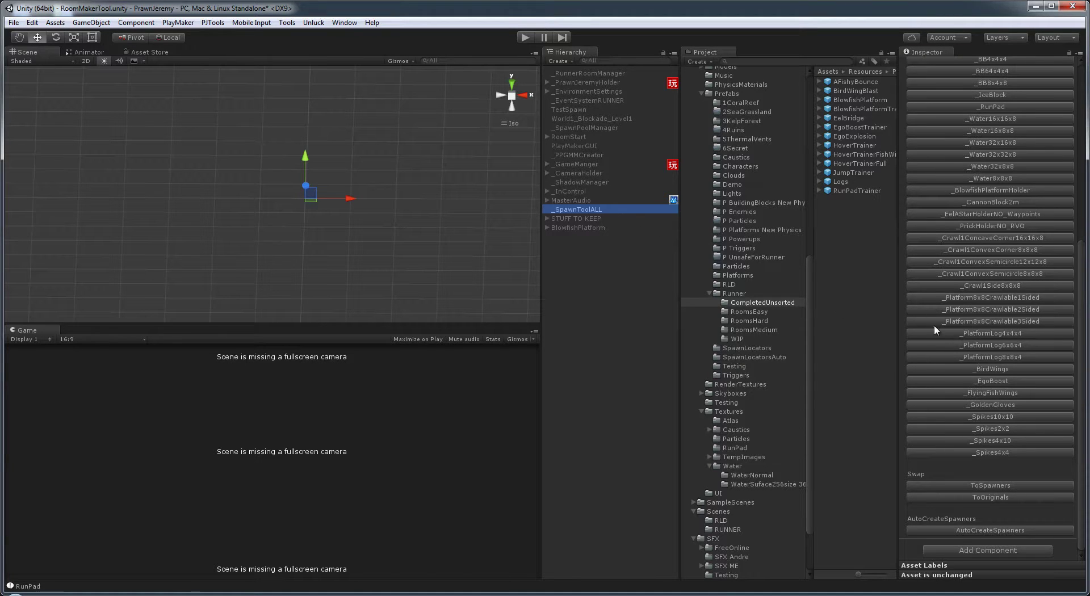
pyautogui.scroll(6, 980, 349)
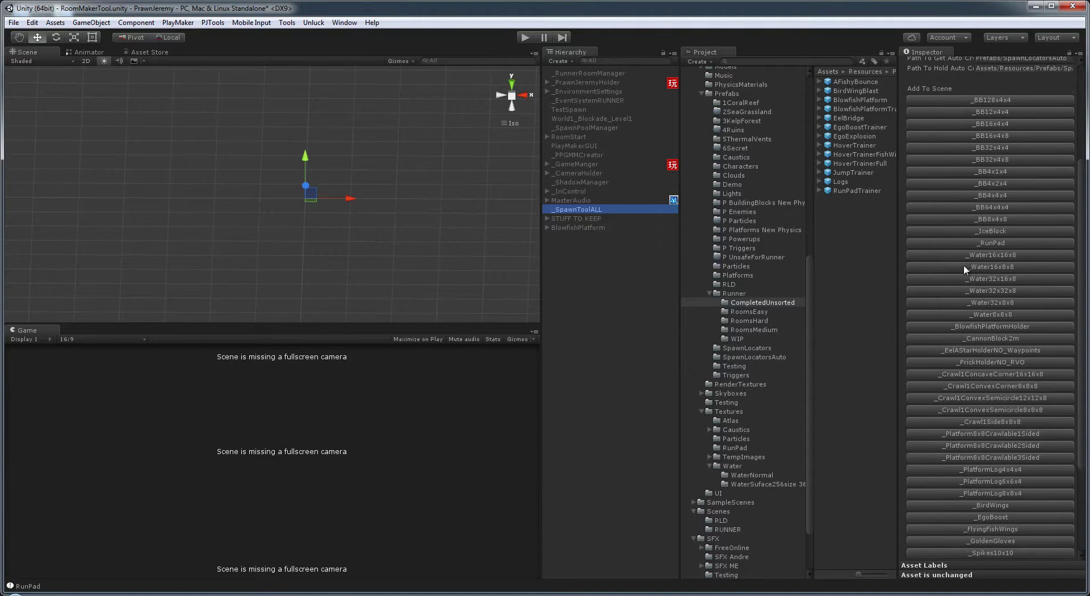
pyautogui.scroll(-6, 1012, 397)
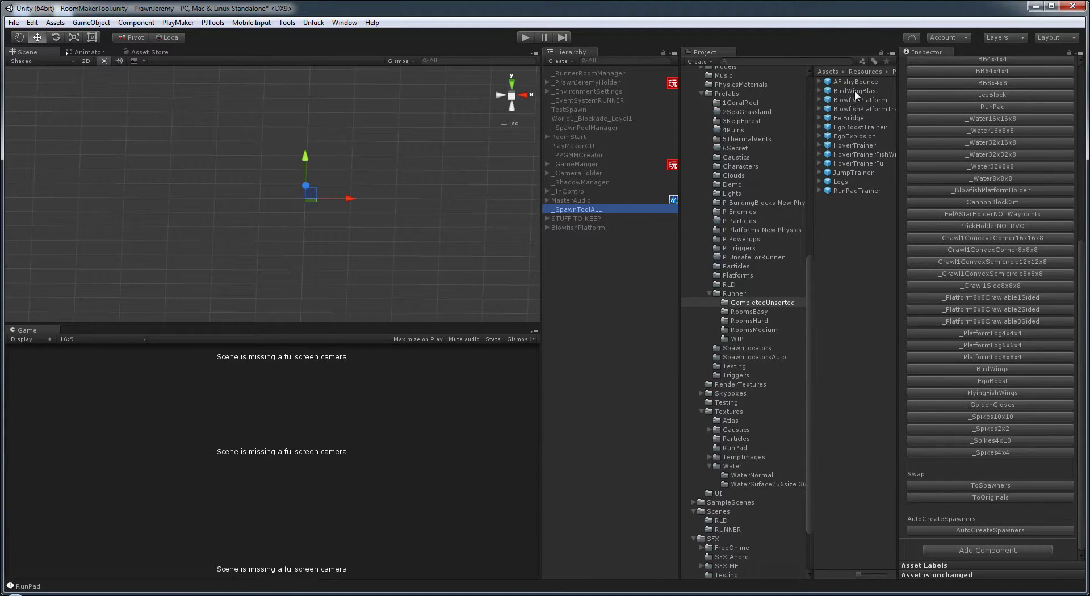
# - Place the BirdWingBlast room prefab in the scene, expand it and make it active
pyautogui.moveTo(851, 92); pyautogui.dragTo(568, 245)
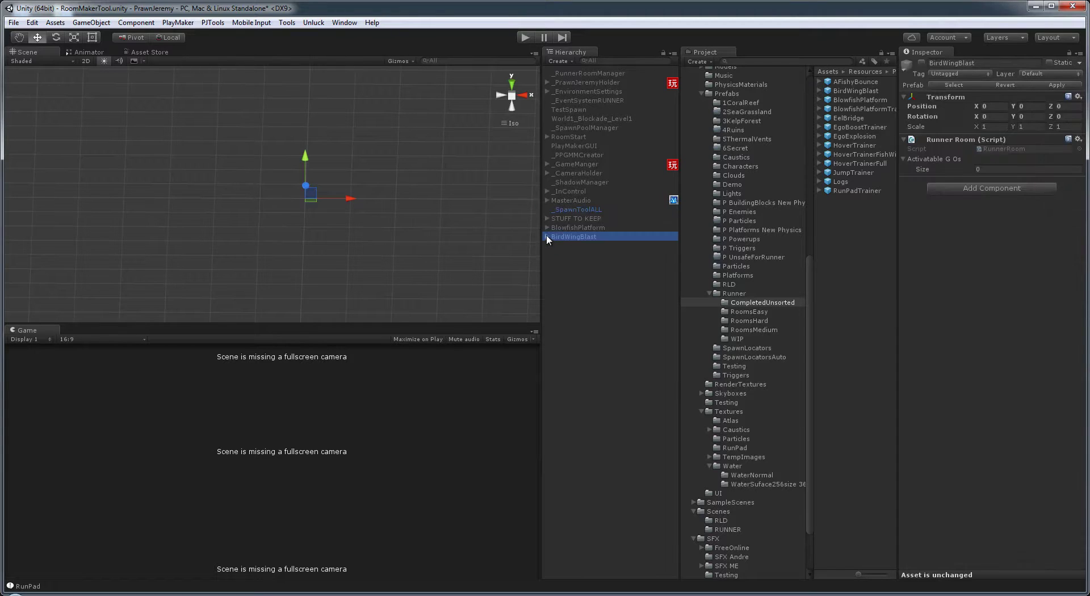
pyautogui.click(547, 237)
pyautogui.click(925, 72)
pyautogui.click(922, 63)
pyautogui.moveTo(365, 195); pyautogui.dragTo(209, 200, button='middle')
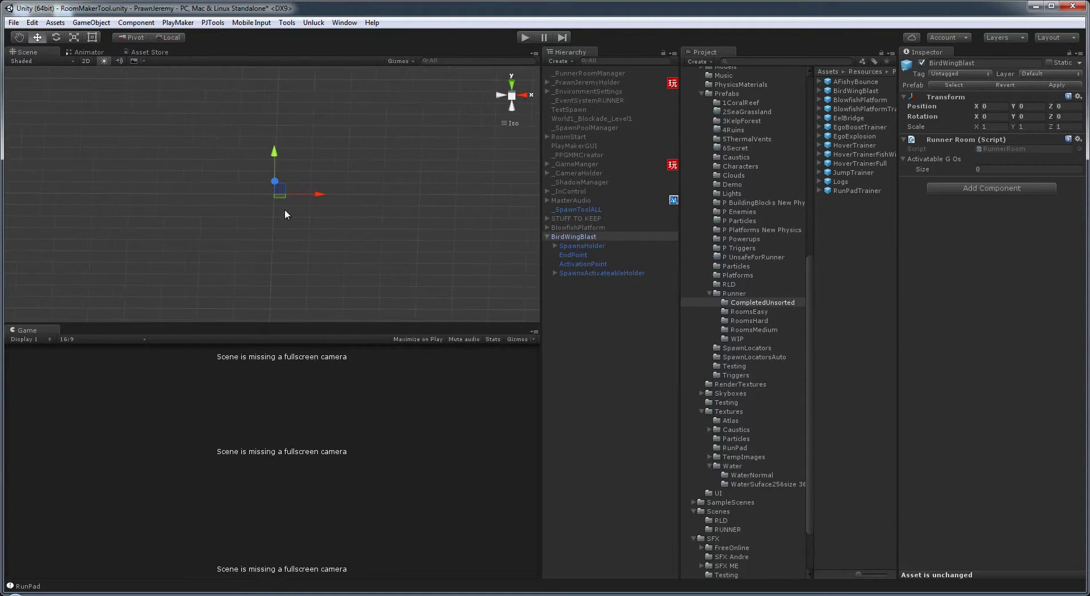
# - Expand SpawnsHolder and inspect spawner clones like _Spawn_Spikes4x10, _Spawn_BB4x1x4 and _Spawn_BB4x4x4
pyautogui.click(555, 246)
pyautogui.click(578, 256)
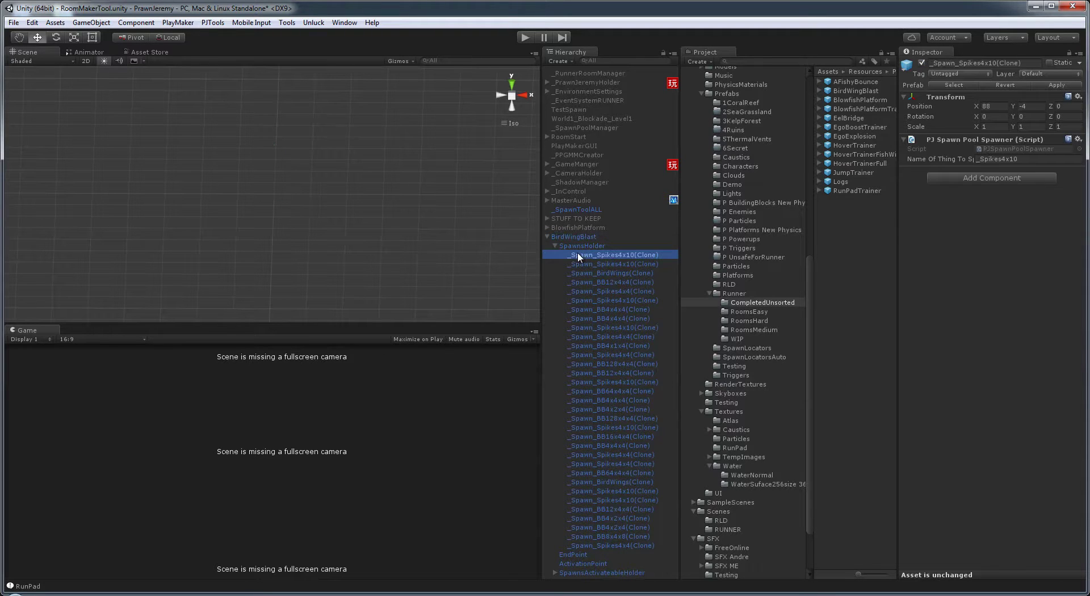
pyautogui.click(611, 345)
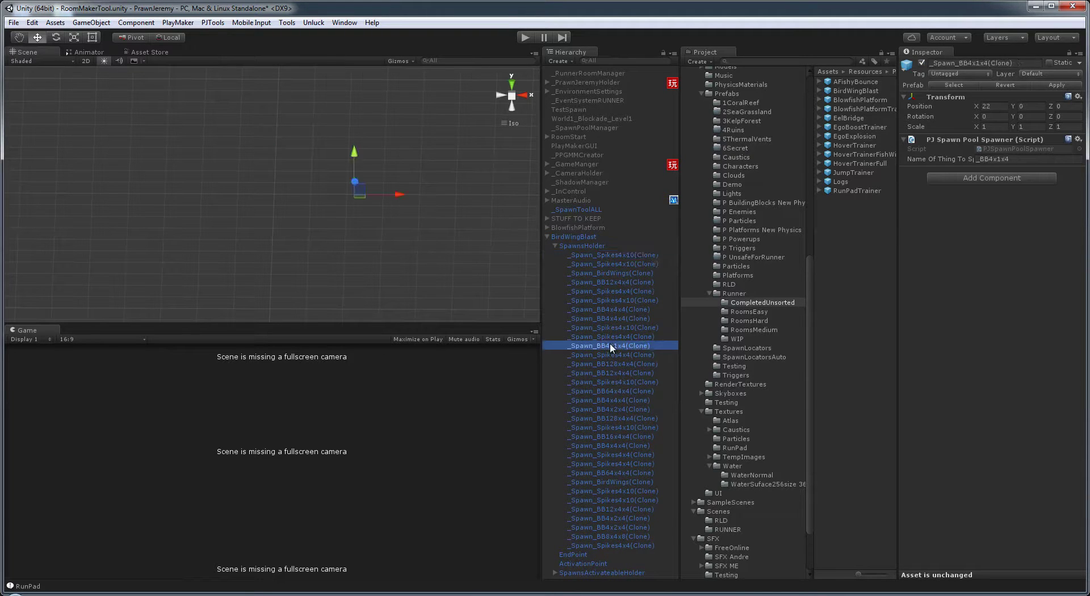
pyautogui.press('Up')
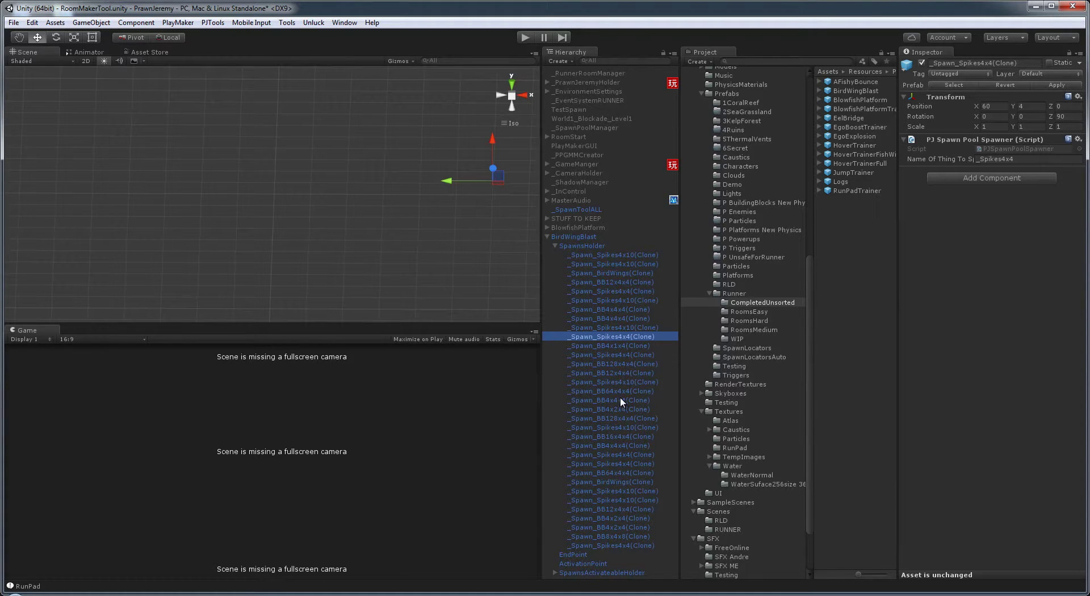
pyautogui.press('Left')
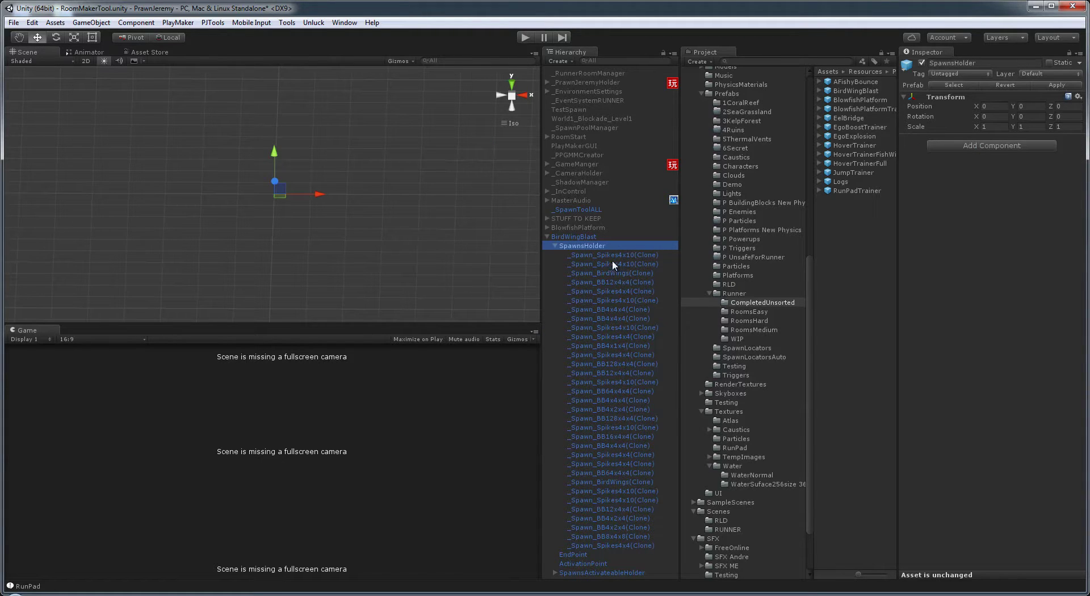
pyautogui.click(611, 255)
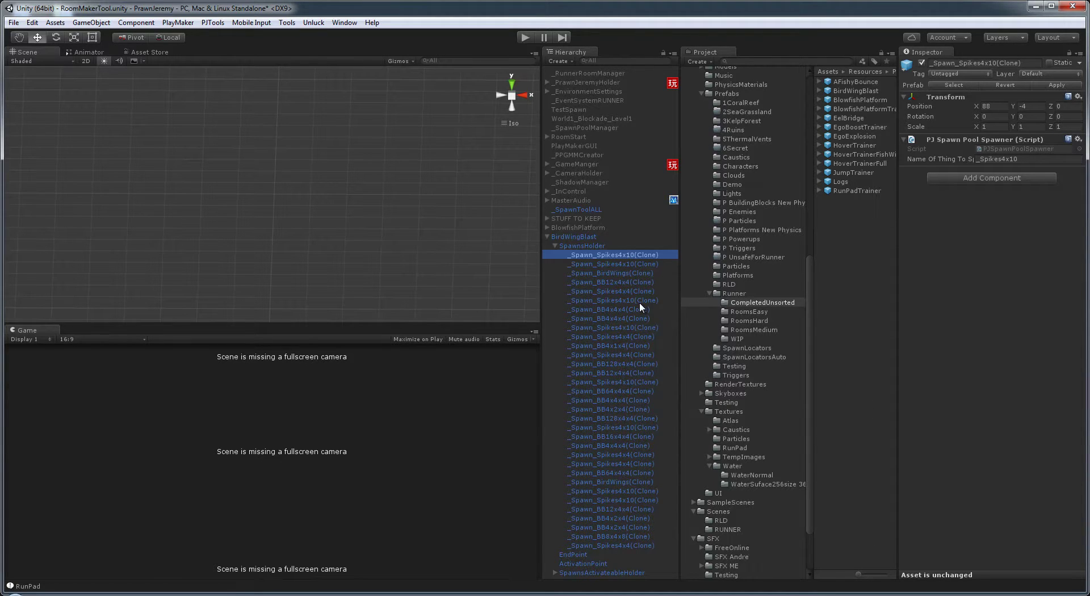
pyautogui.click(613, 309)
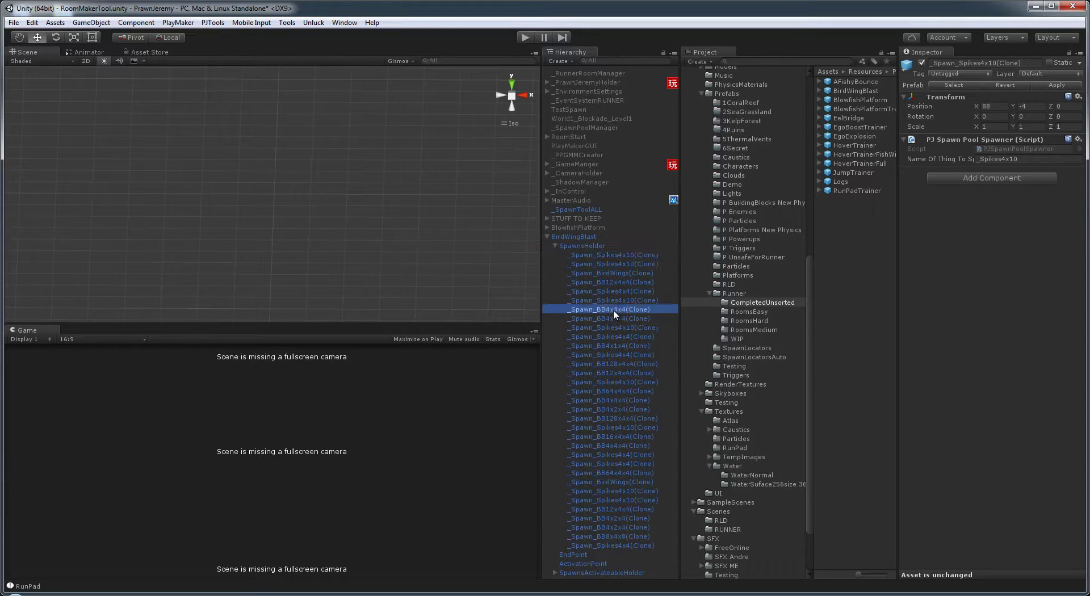
pyautogui.click(612, 291)
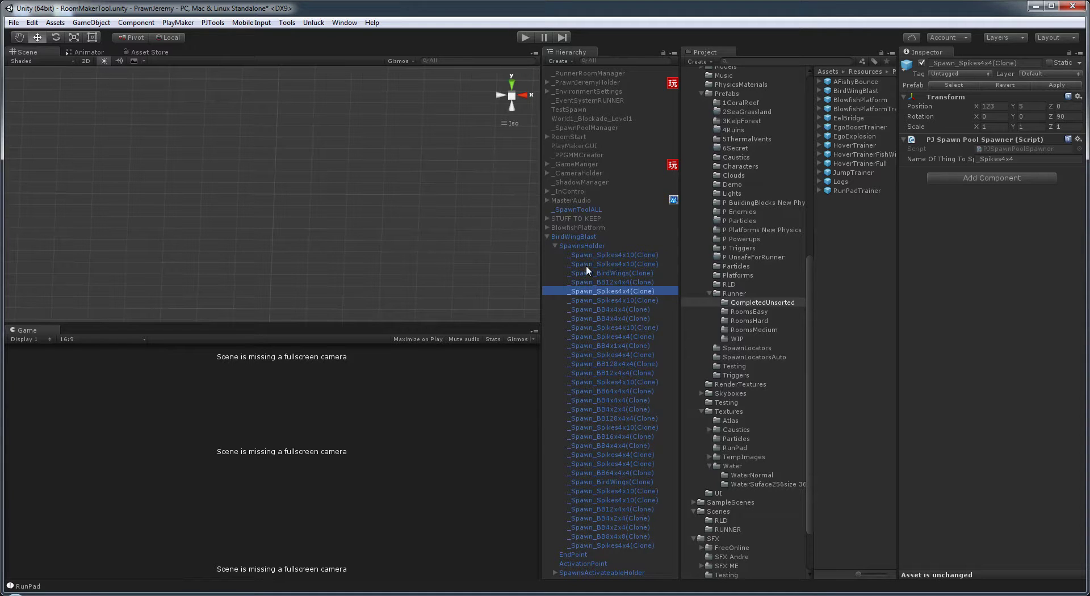
# - Run ToOriginals on _SpawnToolALL to turn all spawners into their original objects
pyautogui.click(578, 210)
pyautogui.scroll(-5, 954, 352)
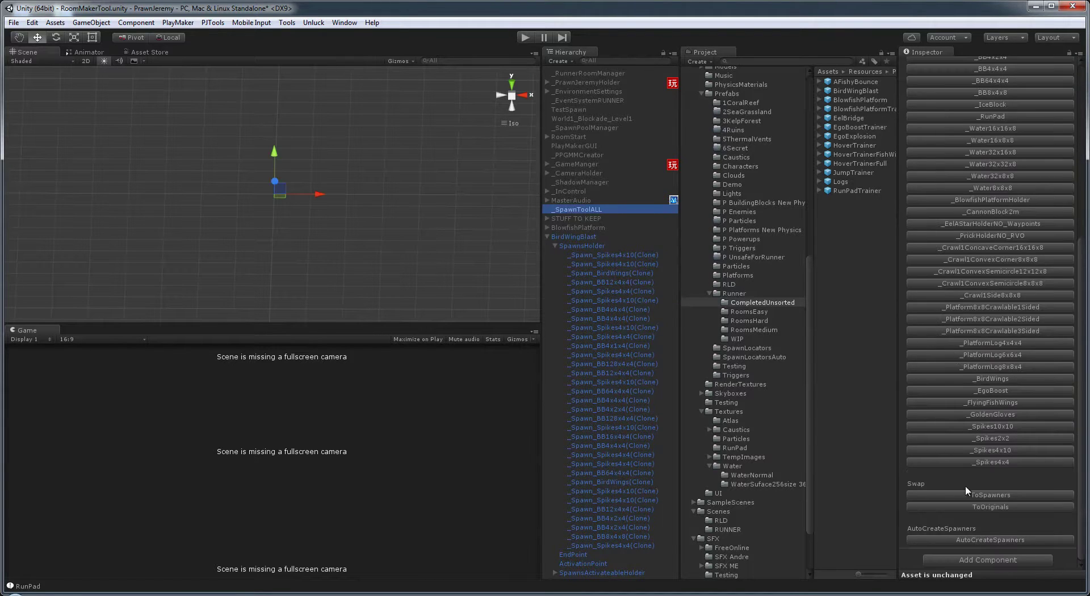
pyautogui.click(597, 316)
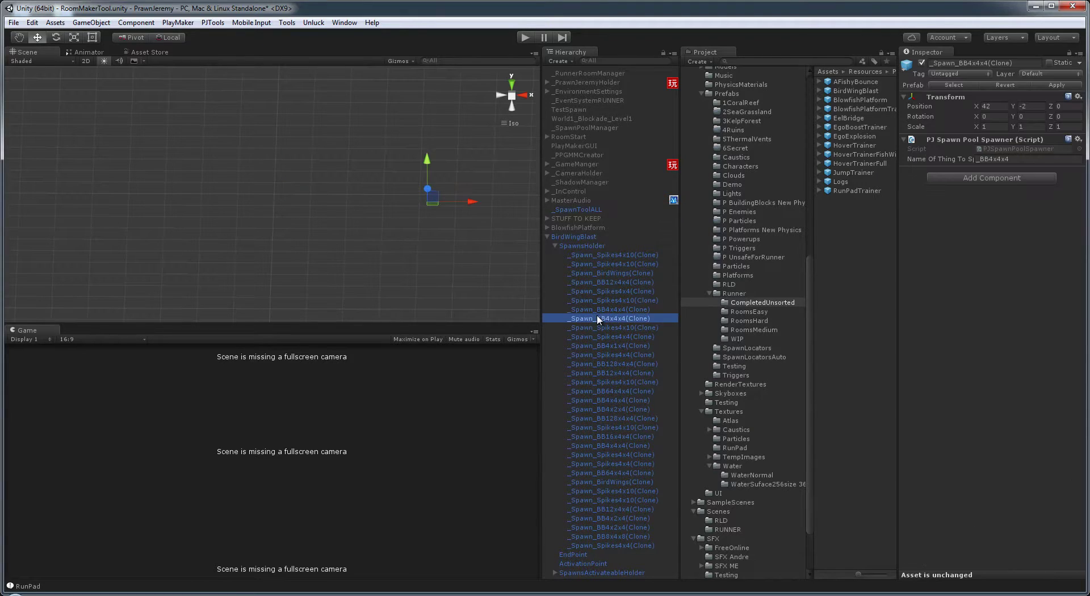
pyautogui.click(575, 206)
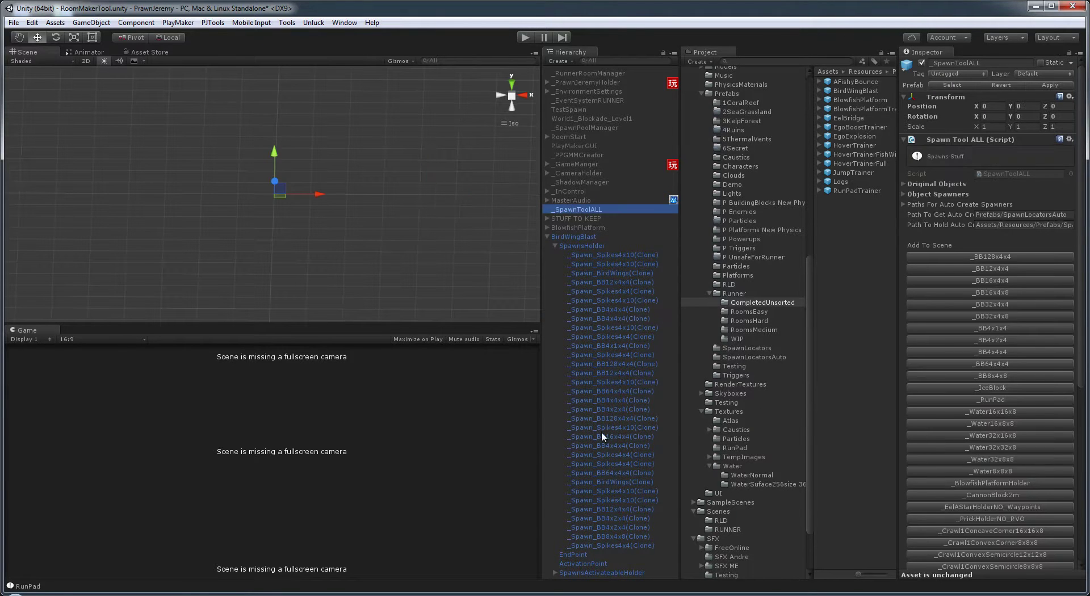
pyautogui.scroll(-5, 1022, 513)
pyautogui.click(966, 508)
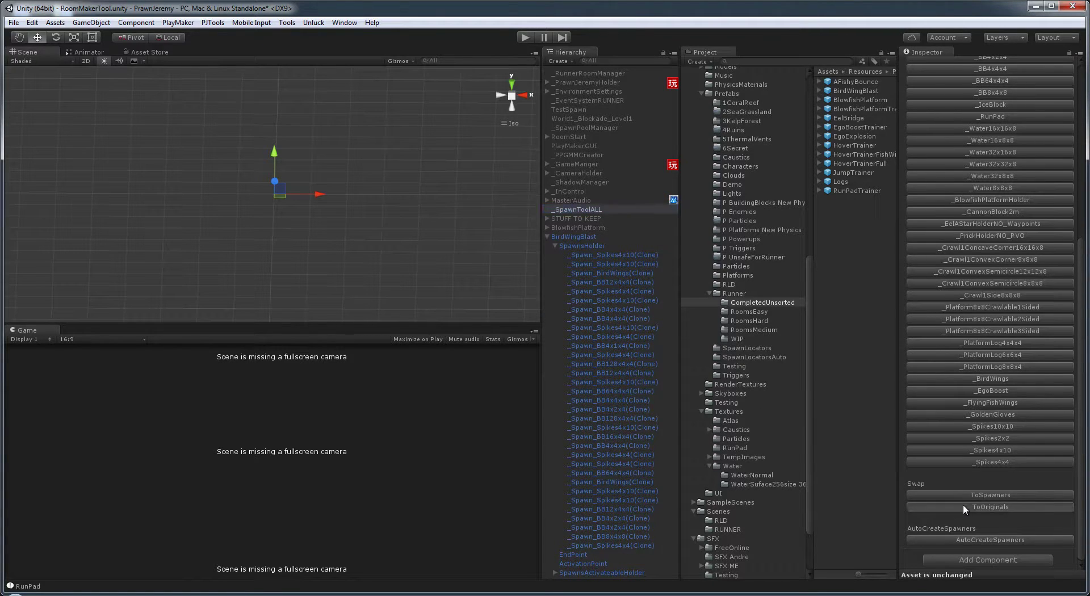
# - Pan and orbit the Scene view to look at the room from the back
pyautogui.moveTo(388, 235); pyautogui.dragTo(234, 245, button='middle')
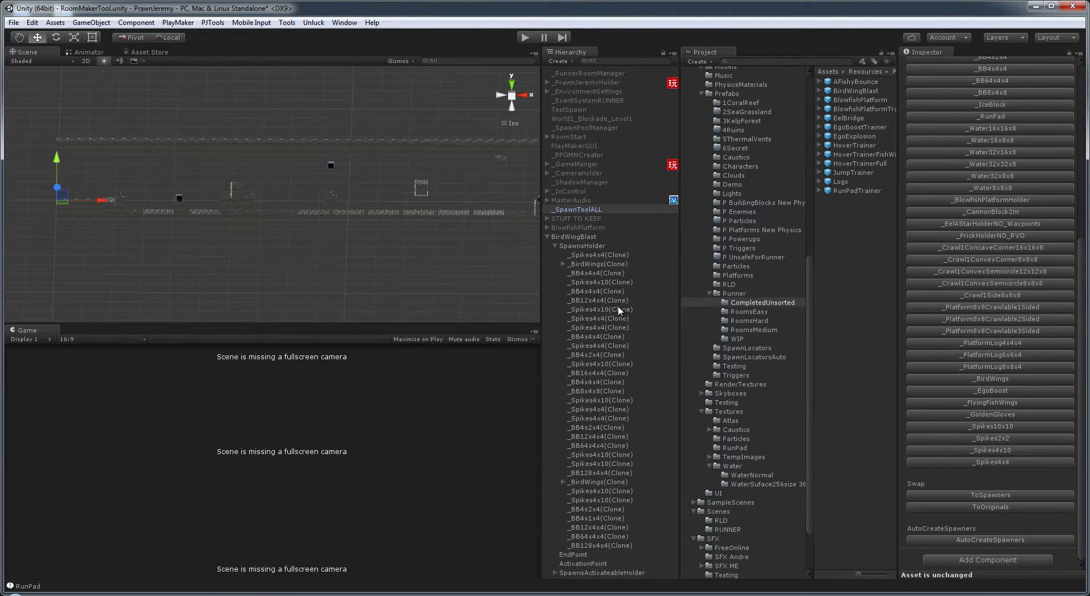
pyautogui.scroll(3, 312, 235)
pyautogui.keyDown('alt'); pyautogui.moveTo(280, 219); pyautogui.dragTo(340, 188); pyautogui.keyUp('alt')
# - In the Back view, select the black cannon block and raise it to Y 2.46
pyautogui.click(525, 97)
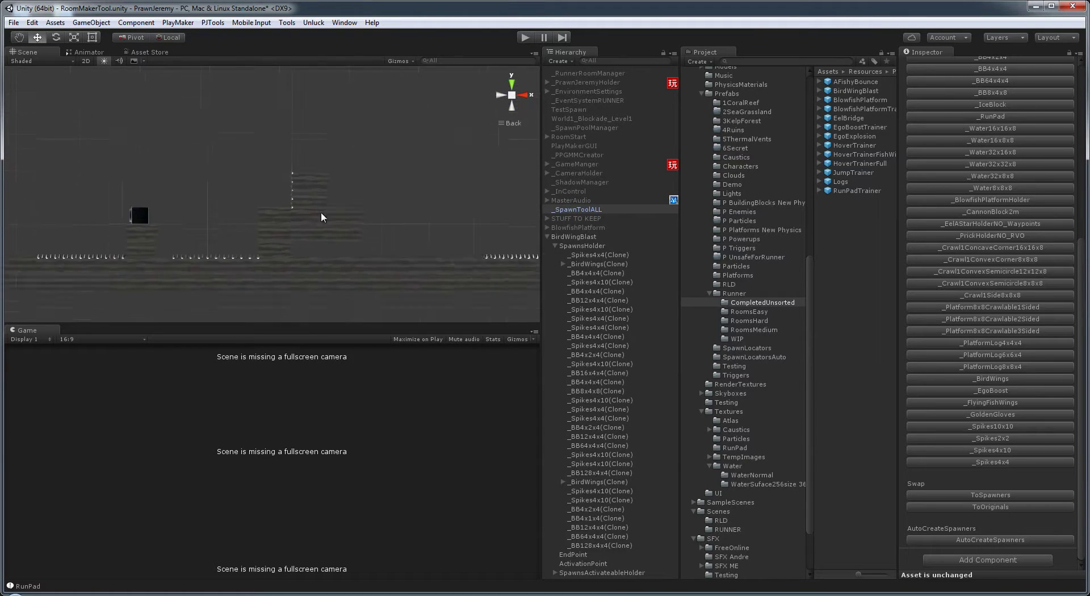
pyautogui.click(276, 209)
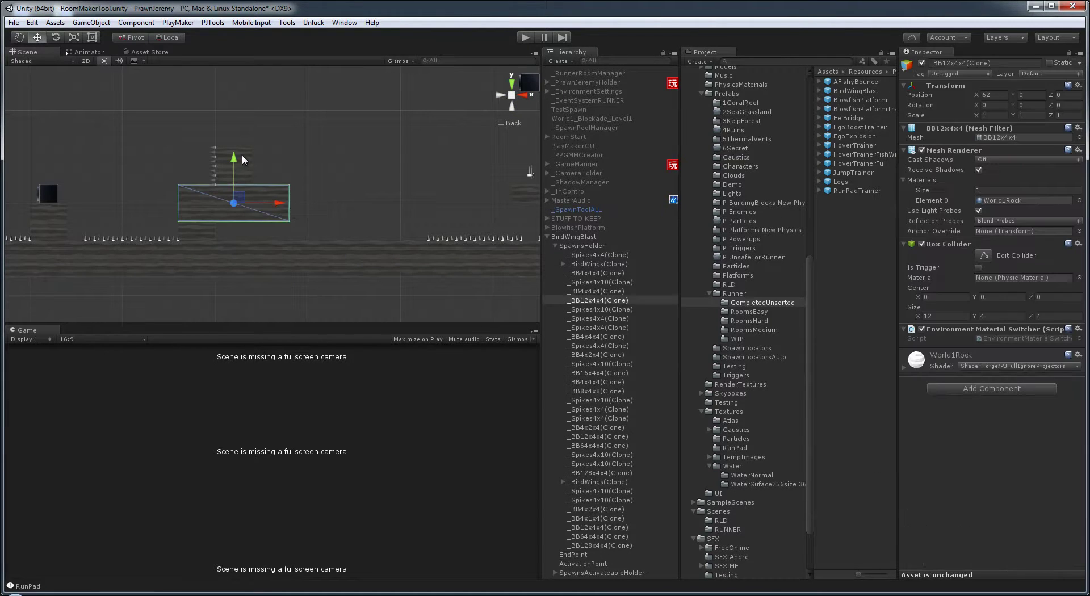
pyautogui.moveTo(244, 155); pyautogui.dragTo(410, 155, button='middle')
pyautogui.click(220, 191)
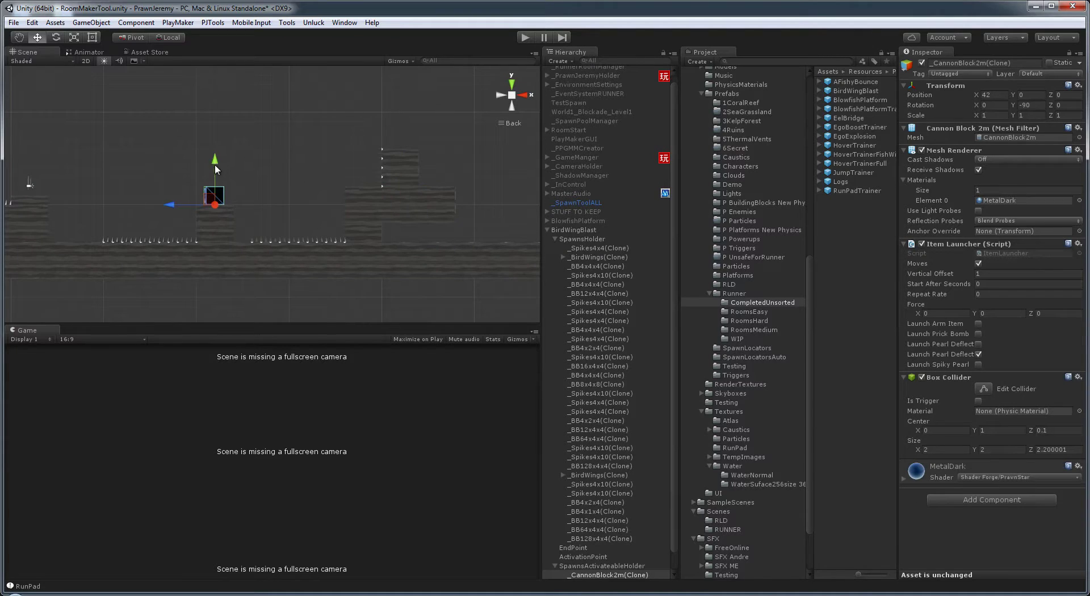
pyautogui.moveTo(215, 166); pyautogui.dragTo(215, 143)
# - Convert the room's objects back into spawners with ToSpawners, then select BirdWingBlast and _SpawnToolALL
pyautogui.click(604, 202)
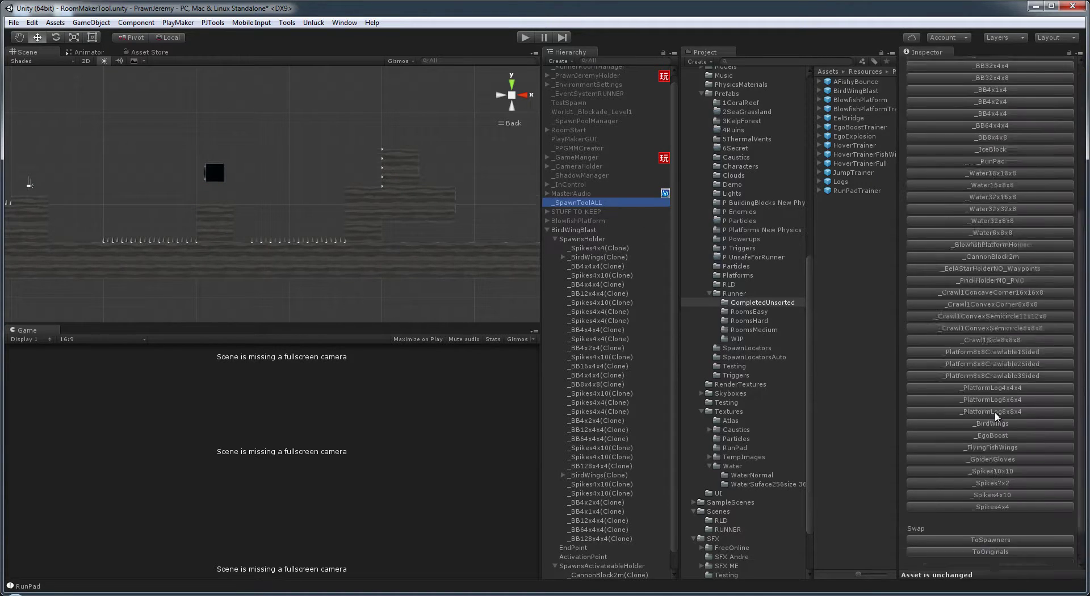
pyautogui.click(954, 495)
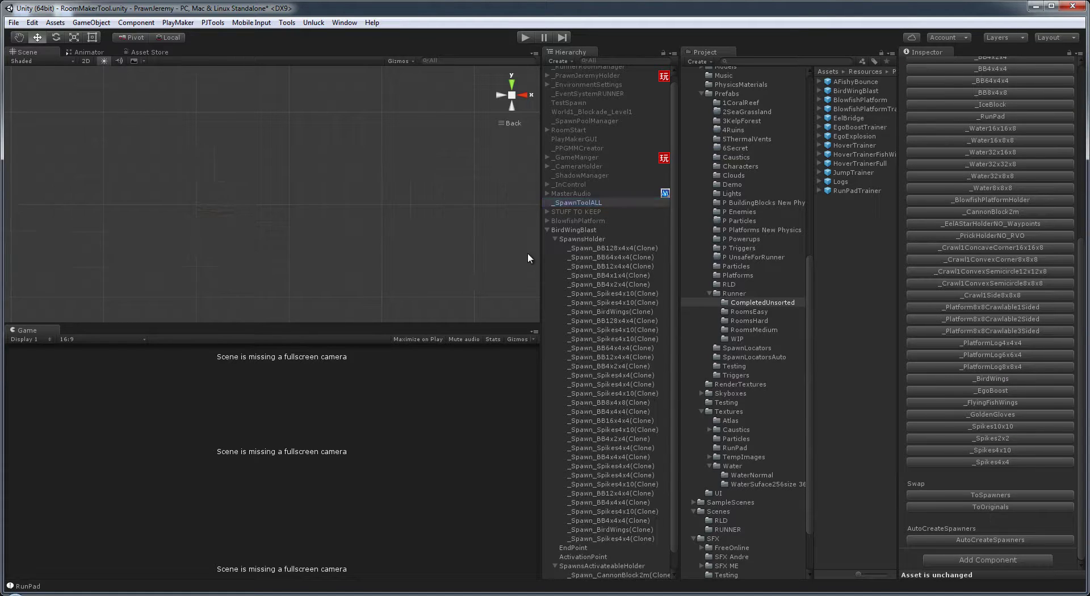
pyautogui.click(583, 228)
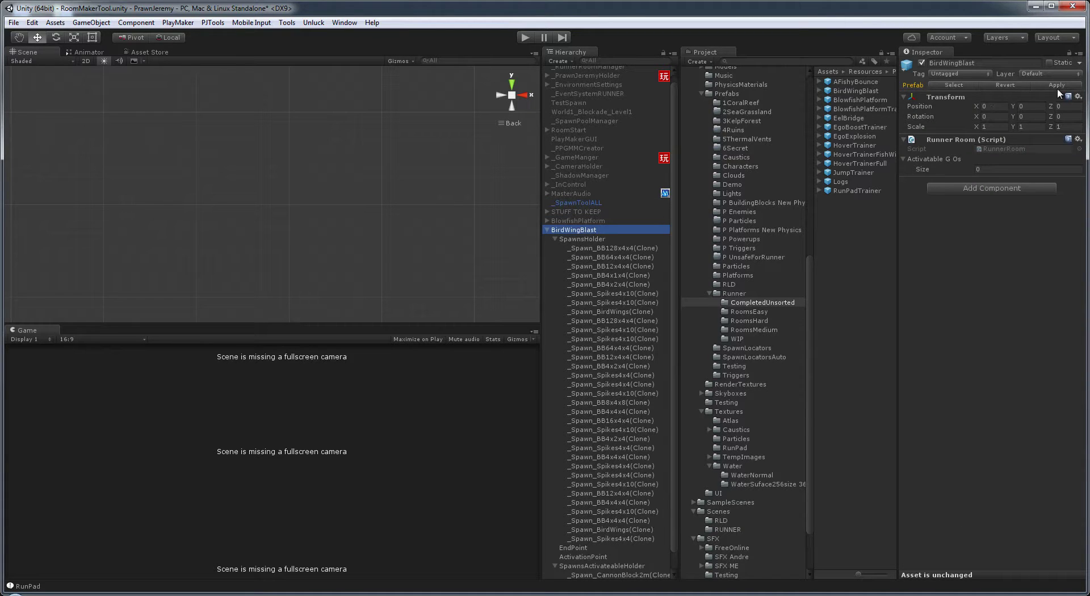
pyautogui.click(594, 201)
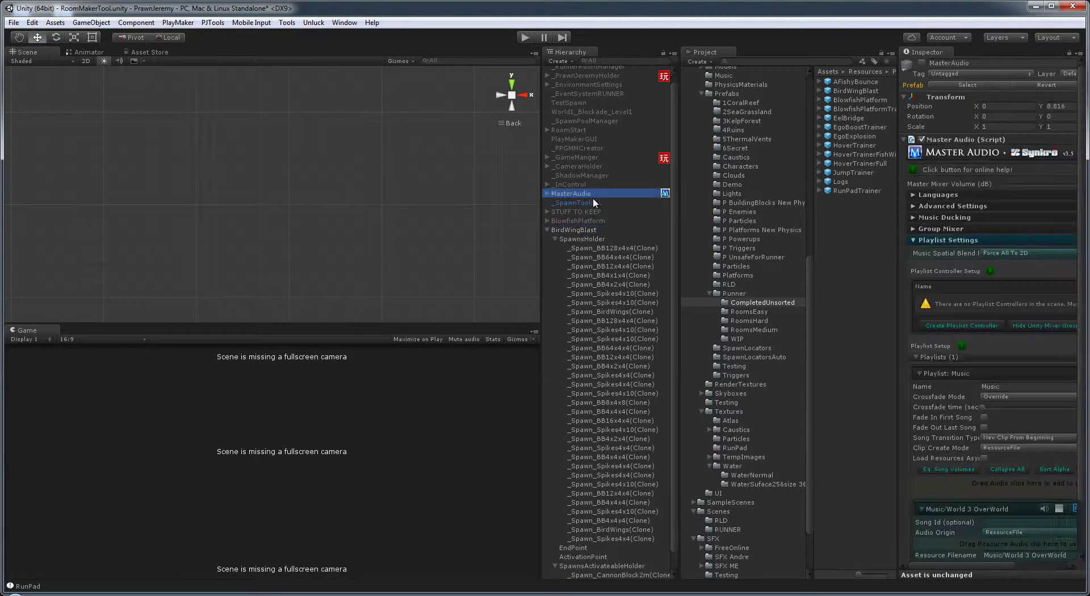
# - Swap the spawners back to originals and verify the cannon block is still at Y 2.46
pyautogui.scroll(-5, 1061, 417)
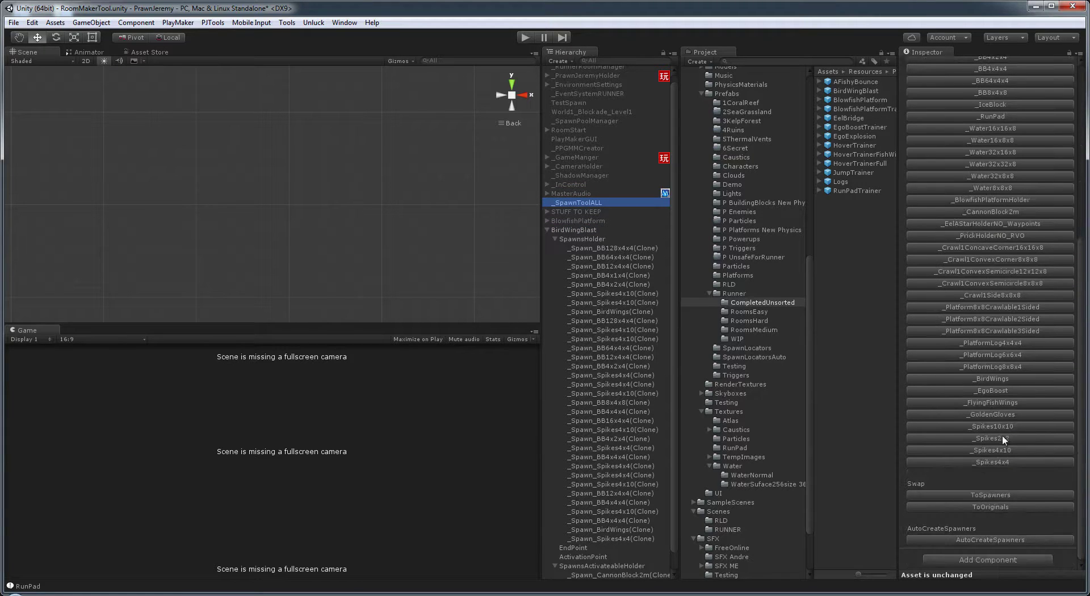
pyautogui.click(962, 505)
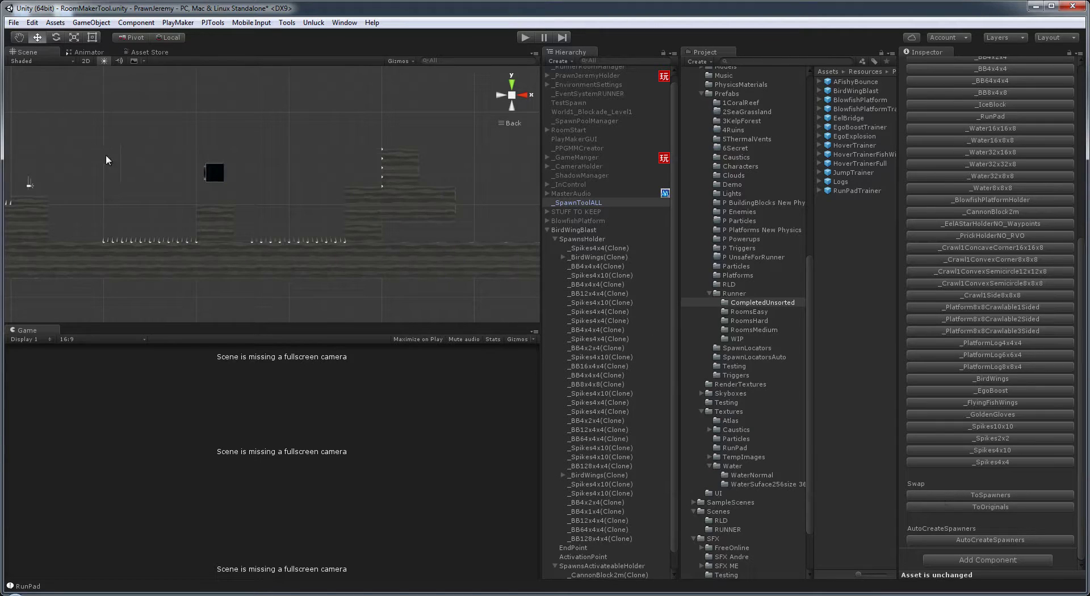
pyautogui.click(209, 175)
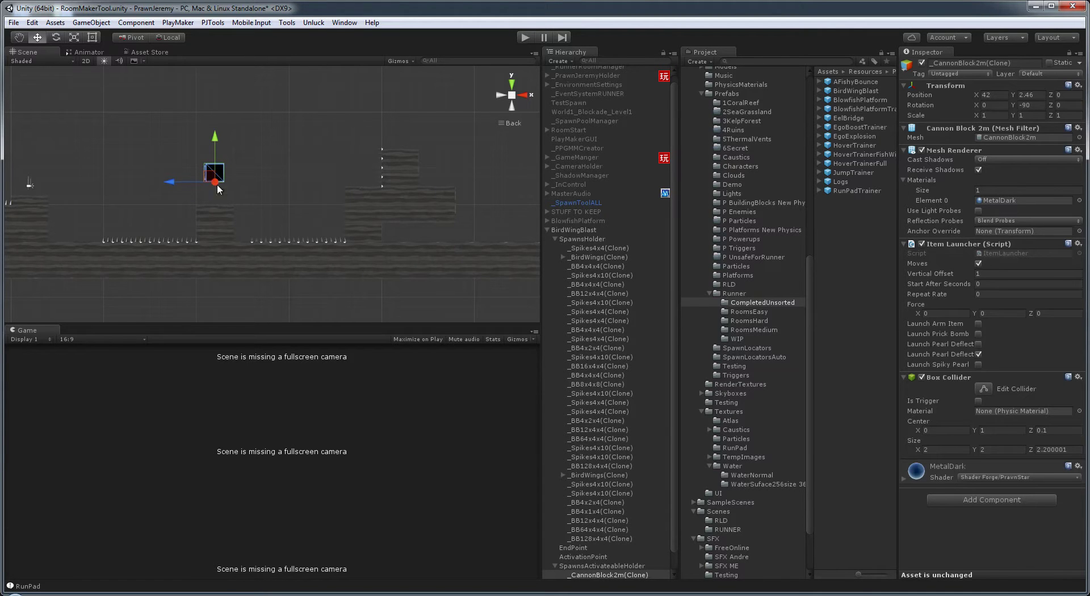
pyautogui.scroll(-5, 366, 145)
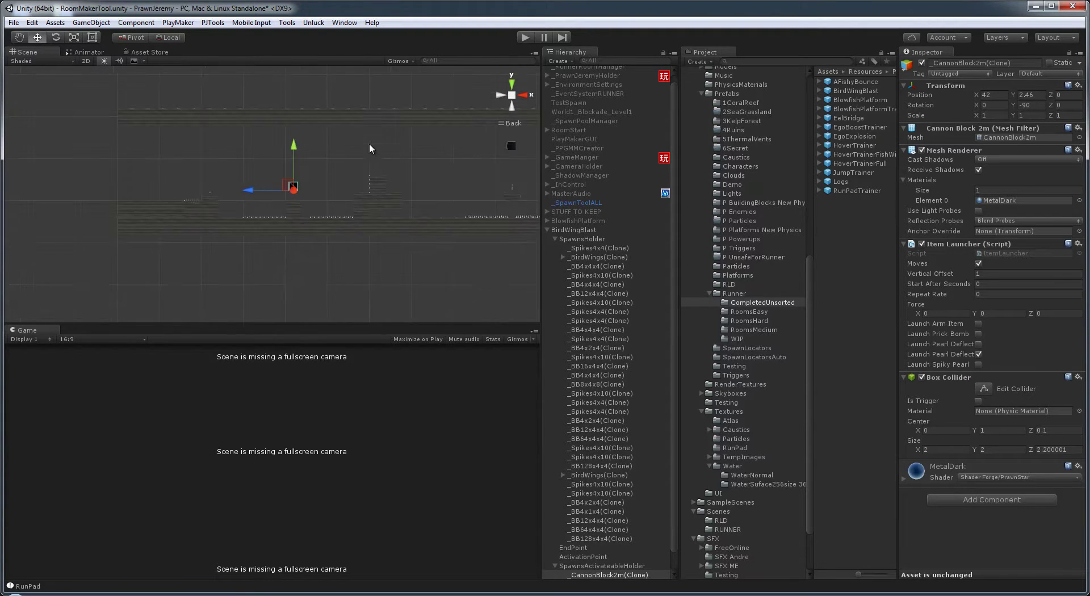
pyautogui.click(318, 280)
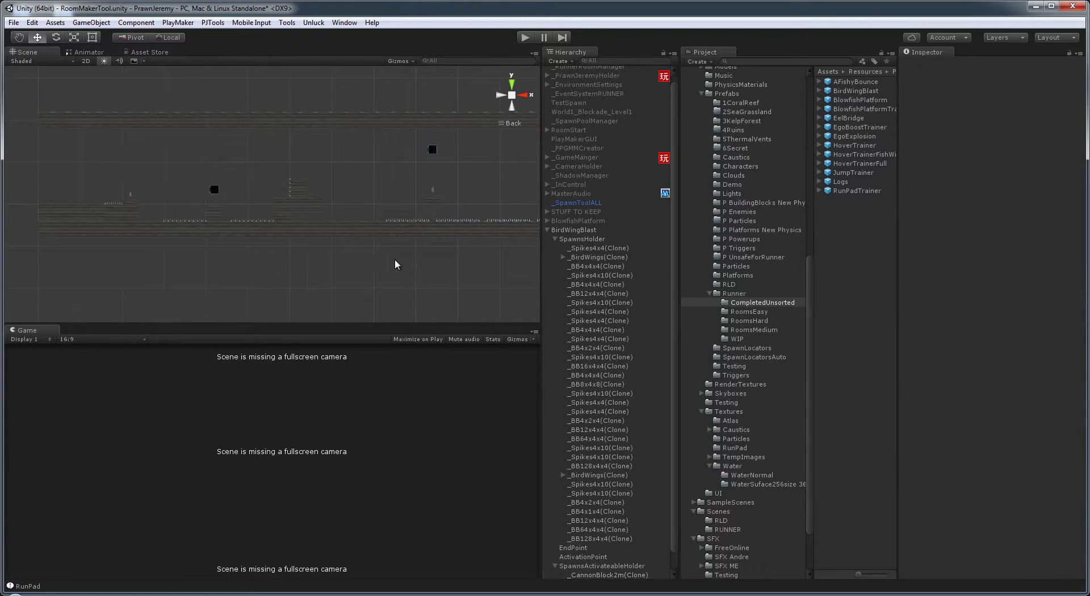
# - Reselect _SpawnToolALL and pan and zoom the Scene view to frame the room
pyautogui.click(579, 203)
pyautogui.scroll(-10, 973, 333)
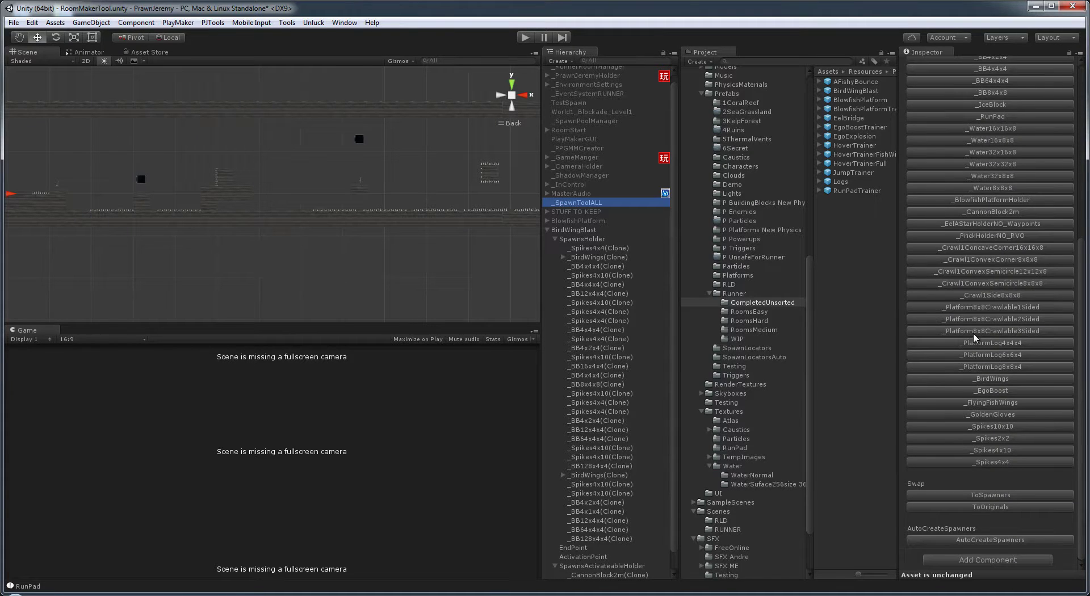
pyautogui.scroll(10, 973, 336)
pyautogui.moveTo(464, 277); pyautogui.dragTo(294, 279, button='right')
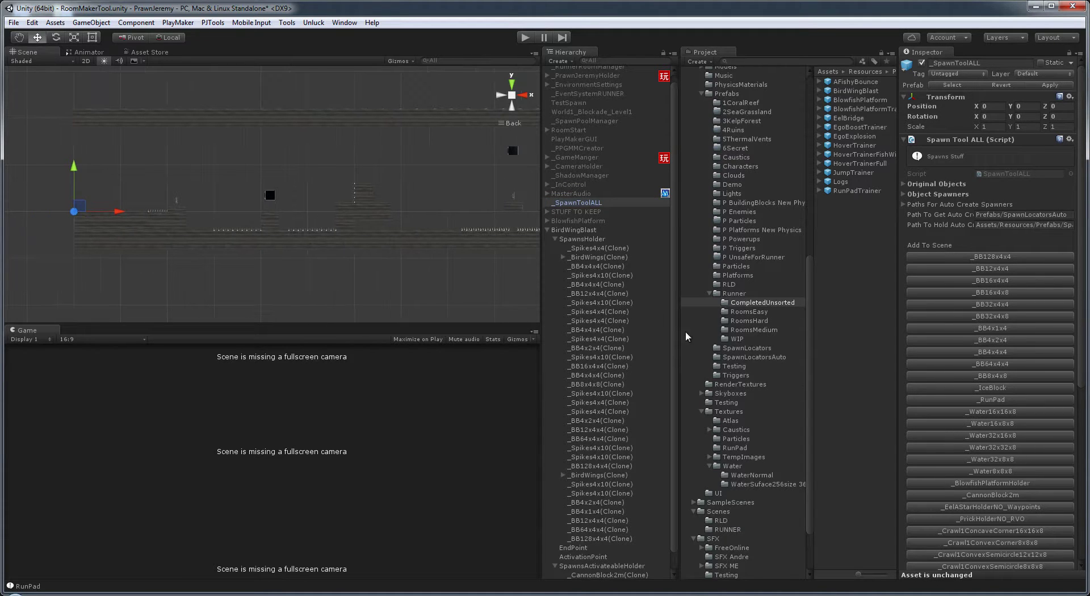
pyautogui.moveTo(299, 288); pyautogui.dragTo(361, 274, button='middle')
pyautogui.scroll(5, 377, 240)
pyautogui.moveTo(183, 255); pyautogui.dragTo(279, 265, button='middle')
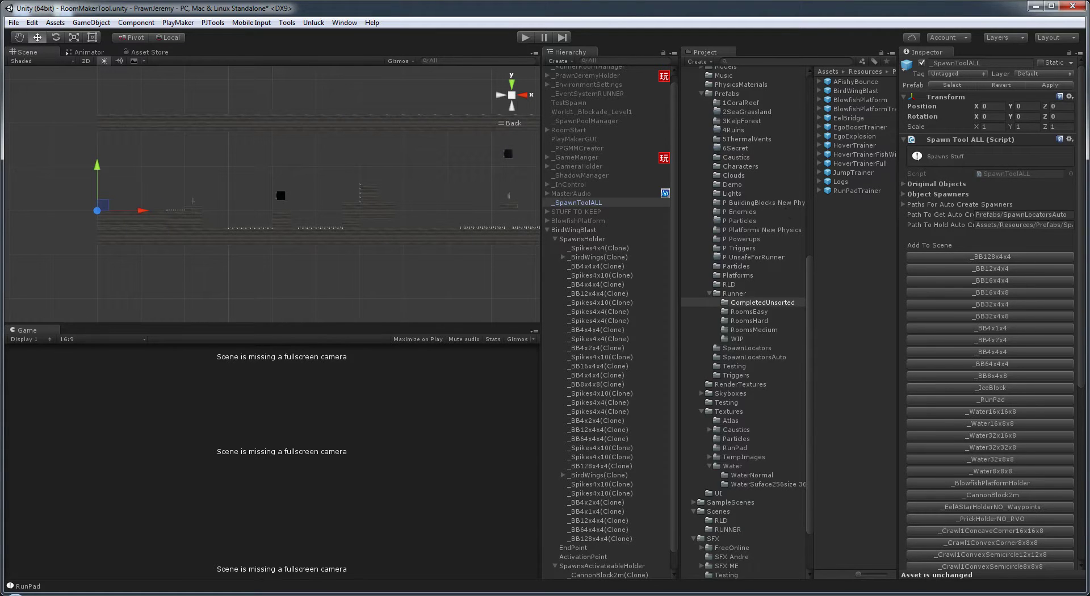